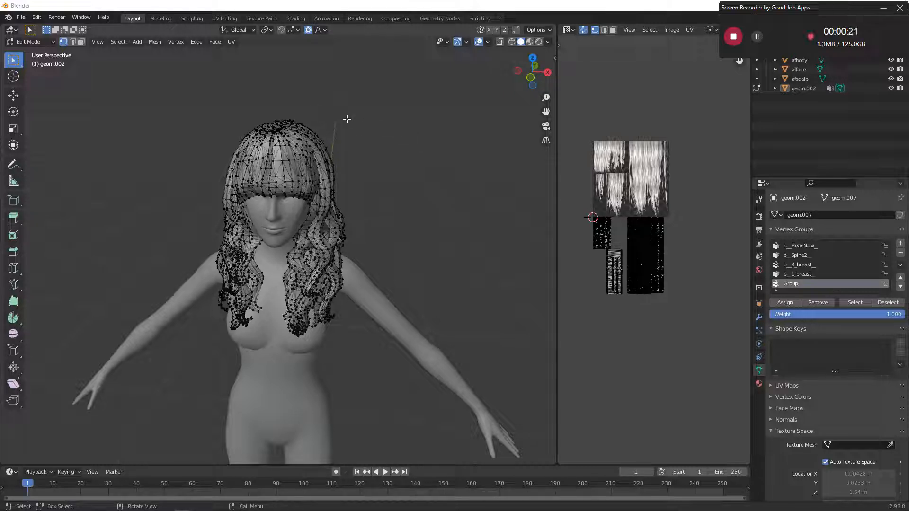
Examine the geom.002 wavy hair mesh from the front and back, along with its UV layout over the hair texture
middle_click_drag(344, 117, 370, 137)
scroll(372, 132, "up", 1)
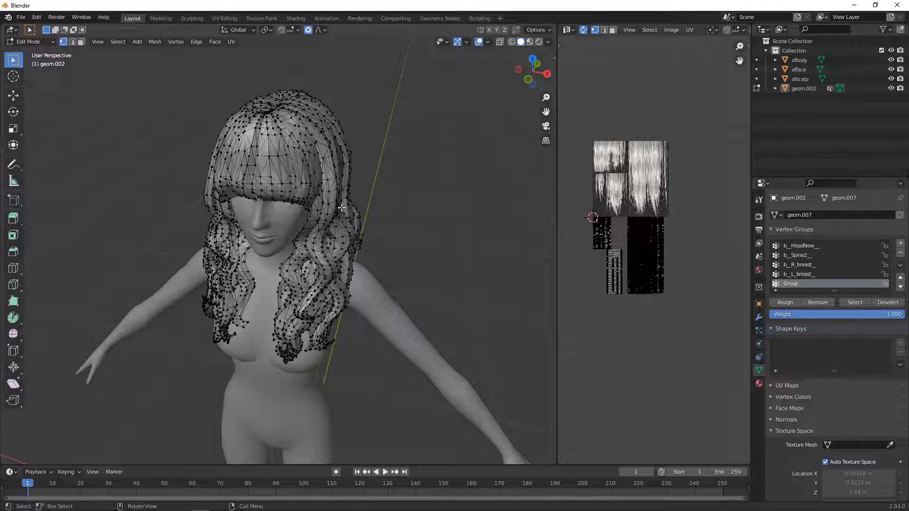
scroll(643, 287, "up", 3)
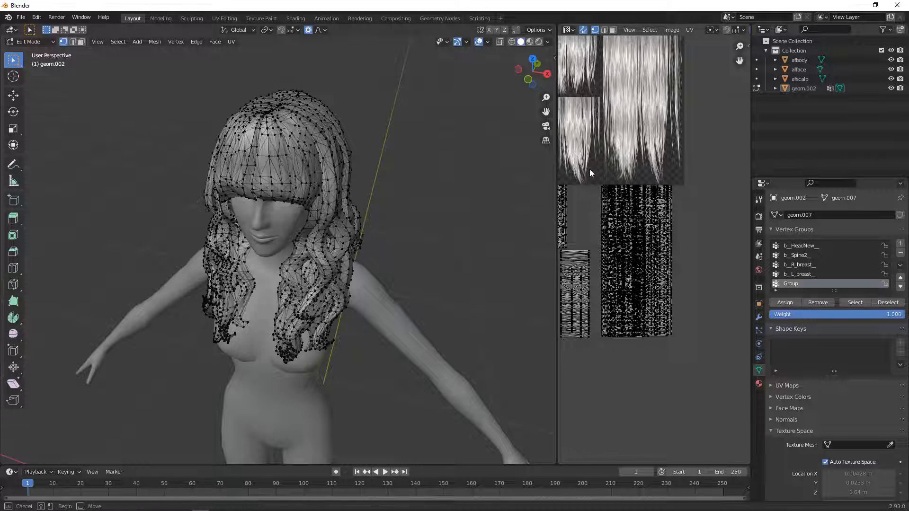
left_click_drag(590, 169, 682, 344)
middle_click_drag(389, 157, 432, 126)
scroll(597, 190, "down", 2)
middle_click_drag(379, 170, 417, 194)
left_click(408, 194)
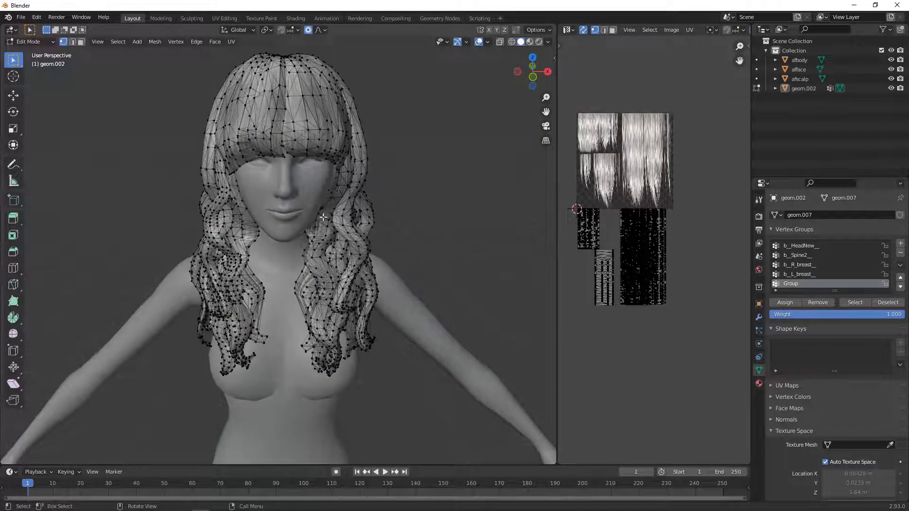
middle_click_drag(323, 217, 222, 112)
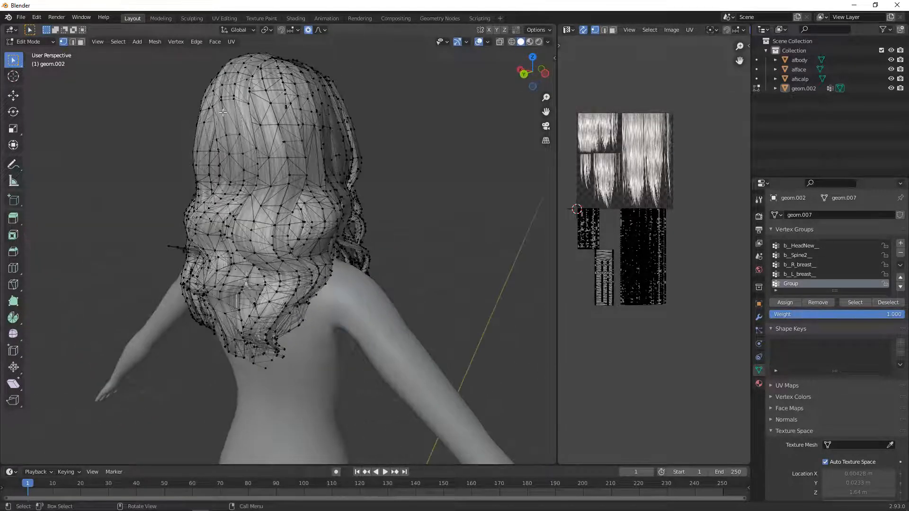
middle_click_drag(275, 187, 396, 209)
scroll(371, 207, "down", 1)
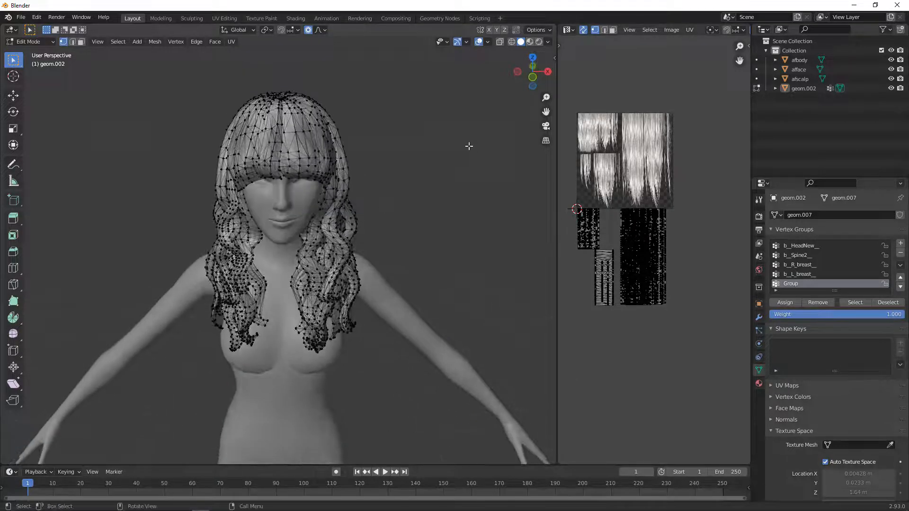
Hide the geom.002 hair, display the Sims 3 GEOM Tools, and review the files of Tutorial folder 4 in File Explorer
left_click(891, 88)
left_click(759, 256)
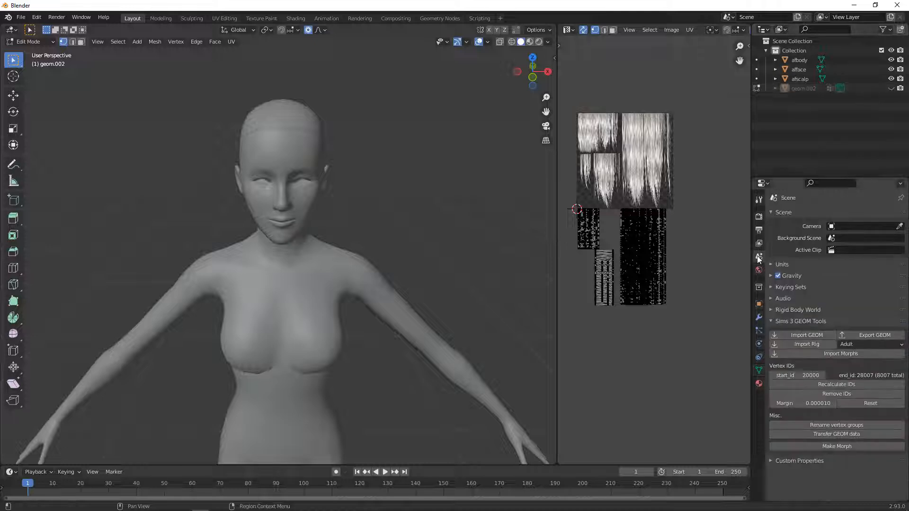
left_click(165, 507)
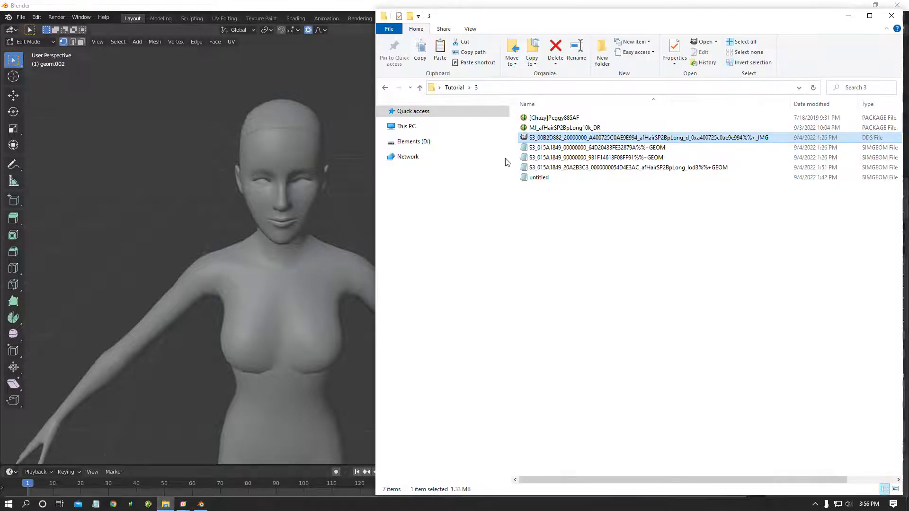
left_click(455, 87)
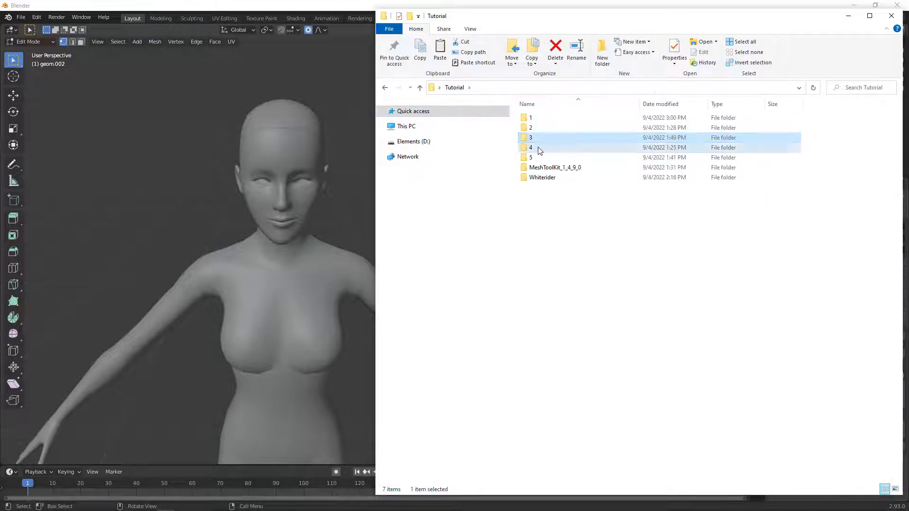
double_click(613, 147)
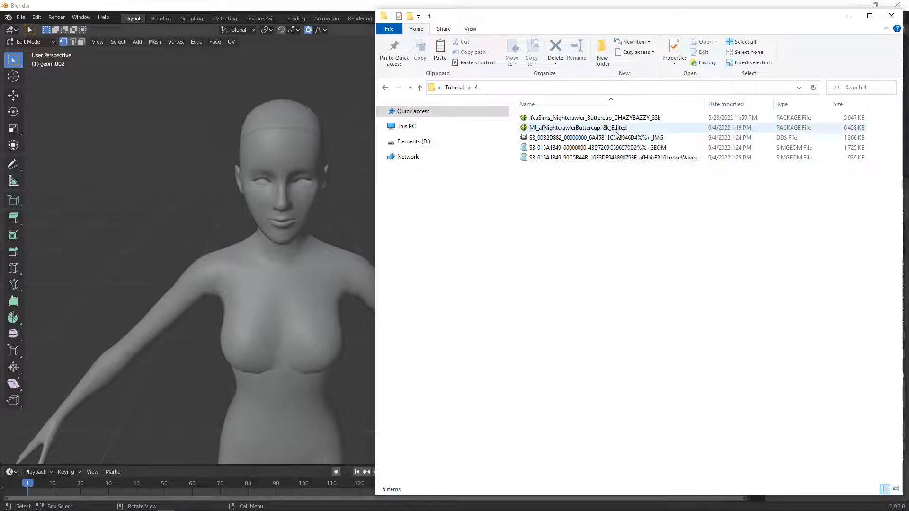
left_click(371, 5)
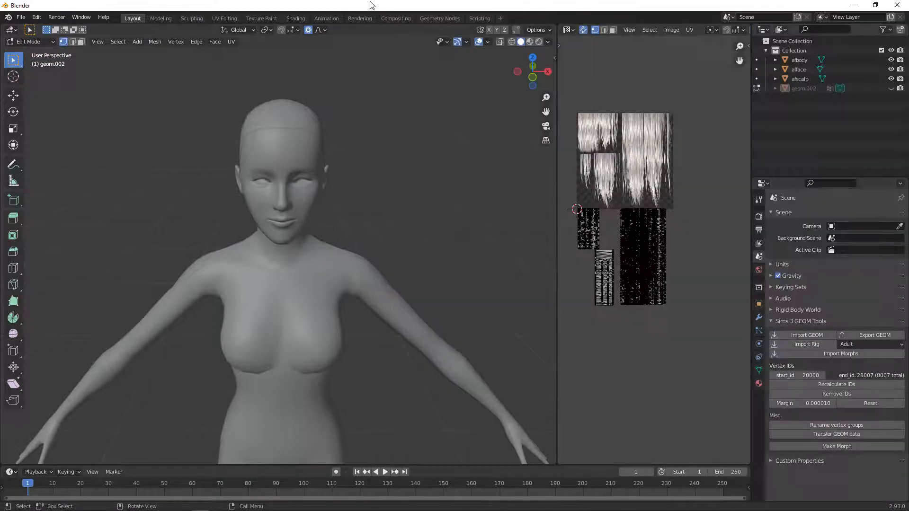
Import the hair mesh S3_015A1849_00000000_43D7269C596570D2%%+GEOM.simgeom from Tutorial folder 4
left_click(40, 42)
left_click(41, 41)
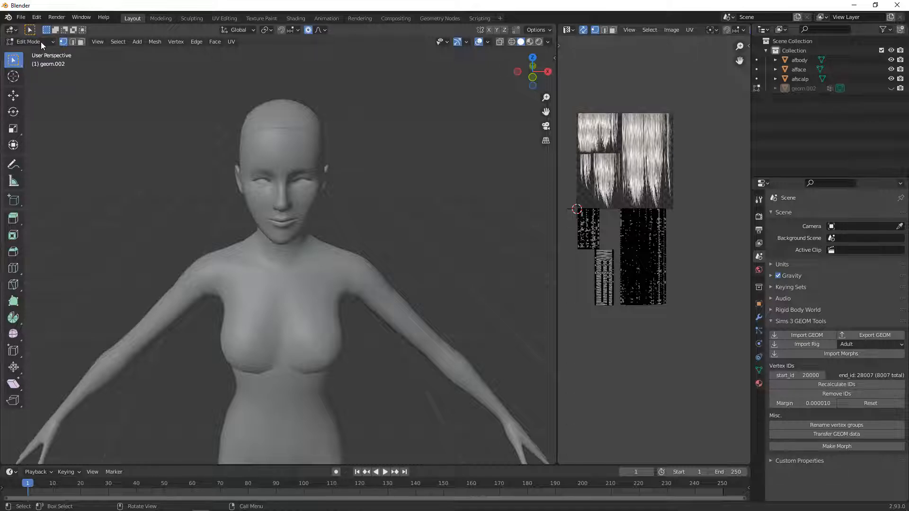
left_click(811, 332)
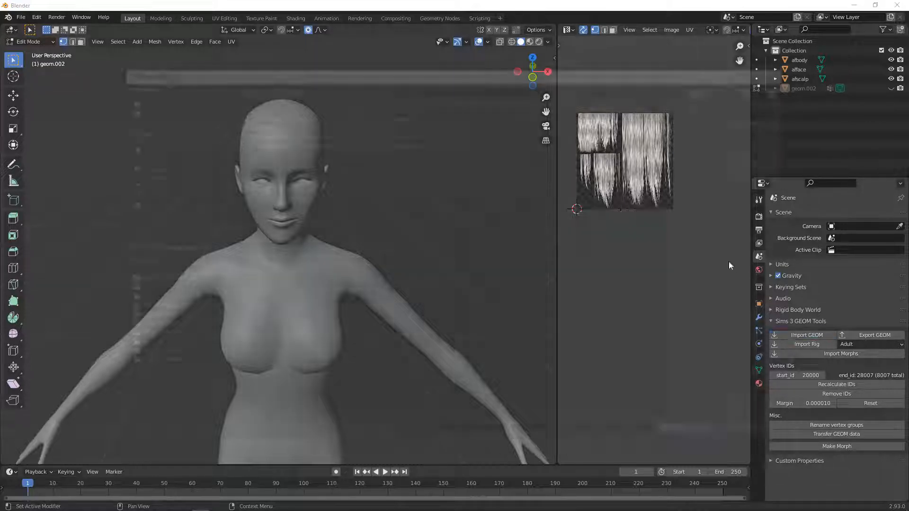
left_click(359, 114)
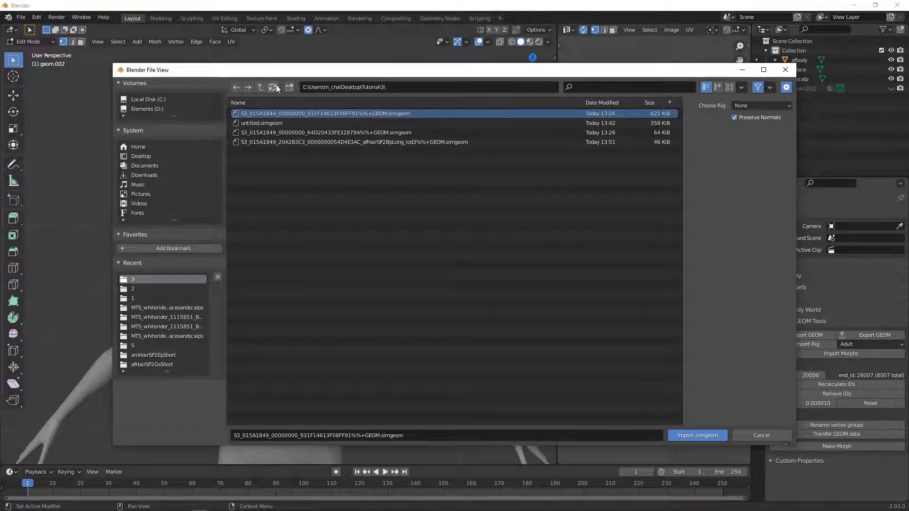
left_click(260, 87)
double_click(251, 141)
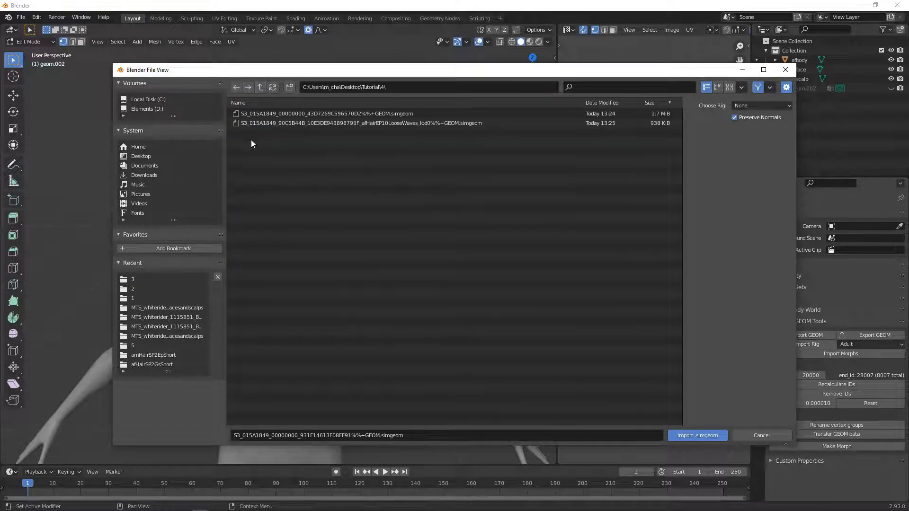
double_click(300, 115)
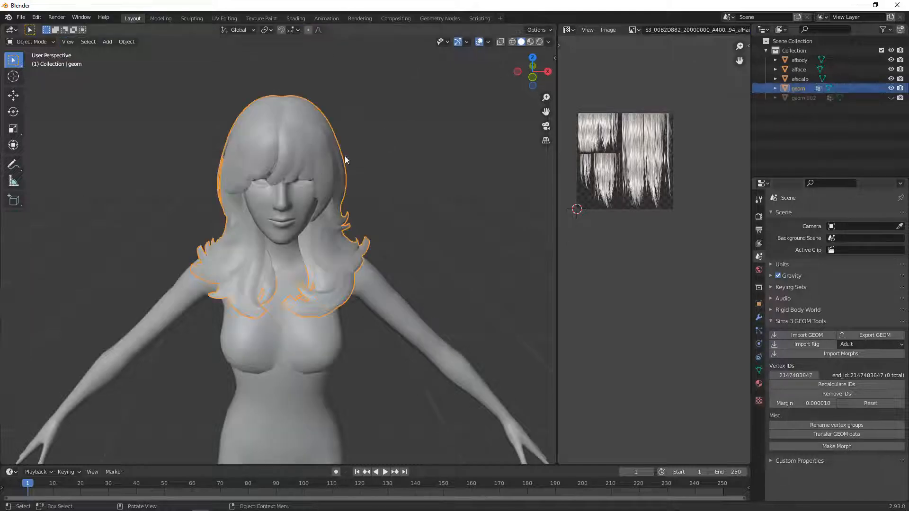
Create a new material for the imported geom hair in the Shading workspace
left_click(296, 18)
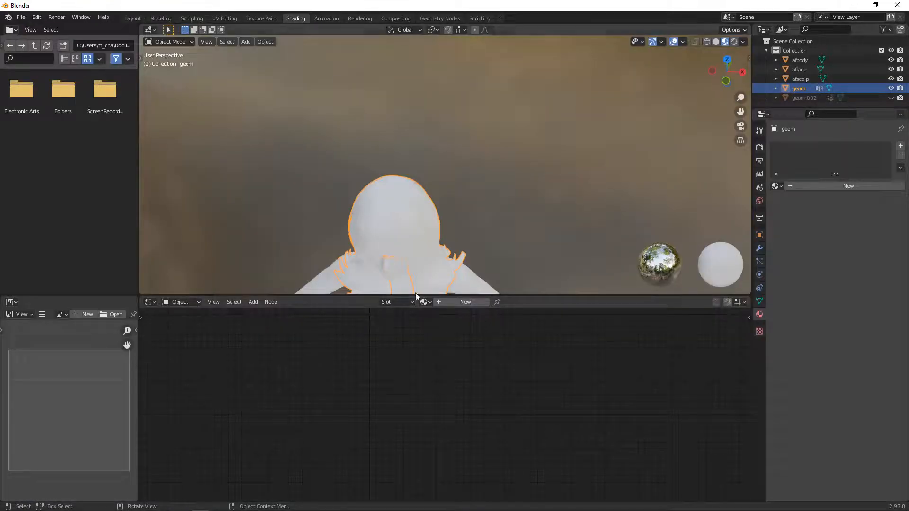
left_click(165, 505)
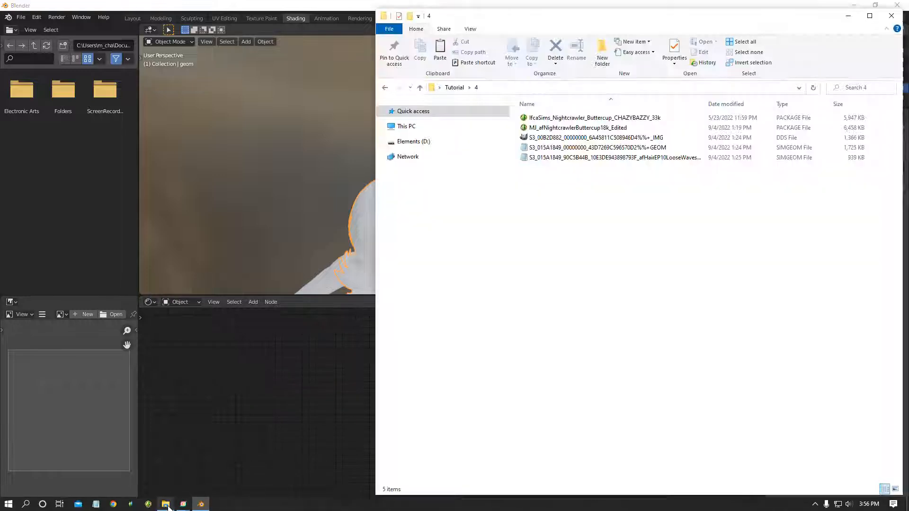
left_click_drag(550, 137, 279, 371)
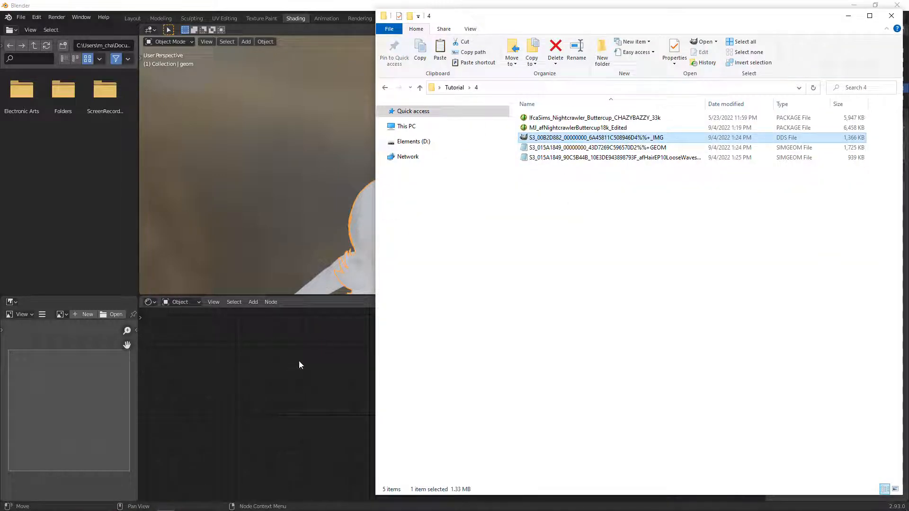
left_click(333, 6)
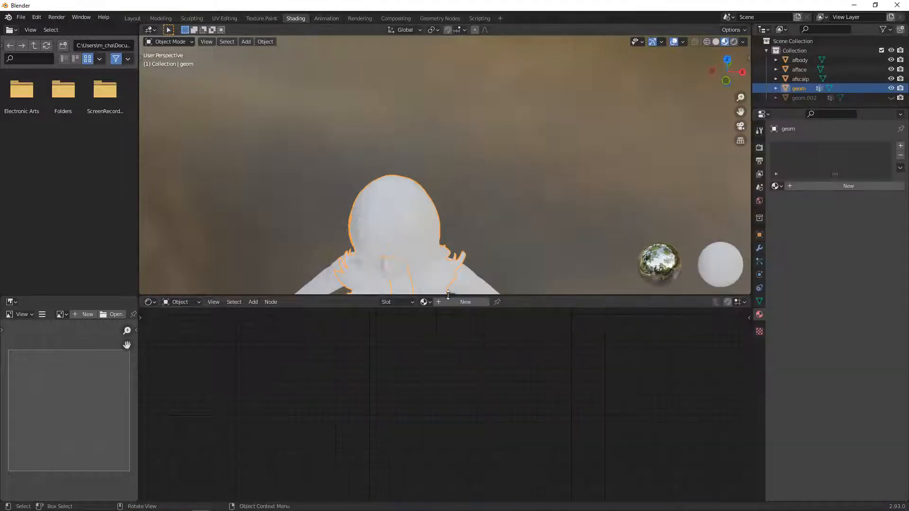
left_click(465, 302)
Add the DDS texture from folder 4 as an image node, linking its Color to Base Color and its Alpha to the shader's Alpha
left_click(165, 506)
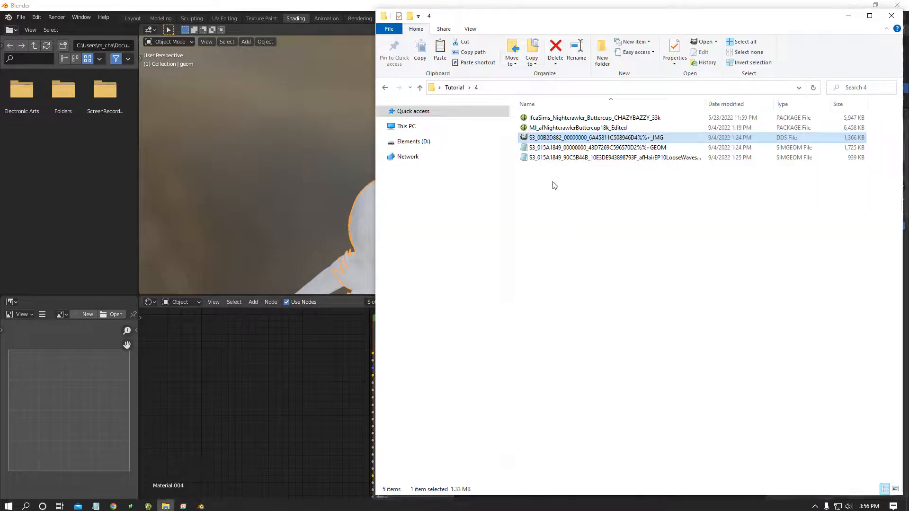
left_click_drag(339, 333, 373, 353)
left_click(229, 368)
left_click_drag(300, 378, 373, 489)
Enable Backface Culling and set the hair material's Blend Mode to Alpha Blend, returning to the Layout workspace
scroll(843, 332, "down", 10)
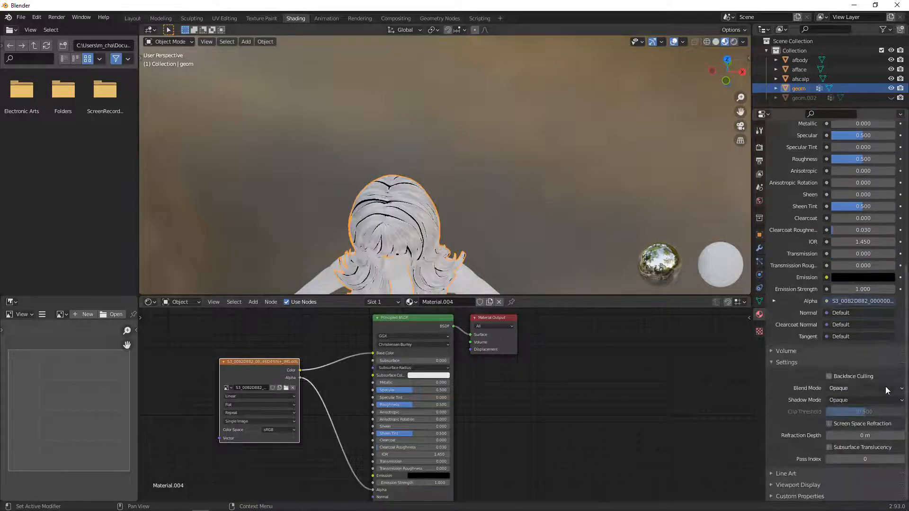
left_click(844, 389)
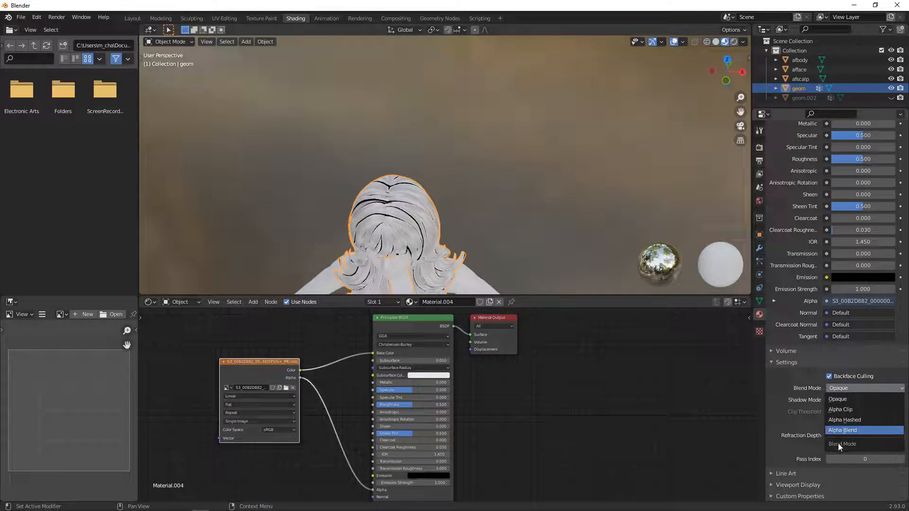
left_click(841, 431)
left_click(133, 18)
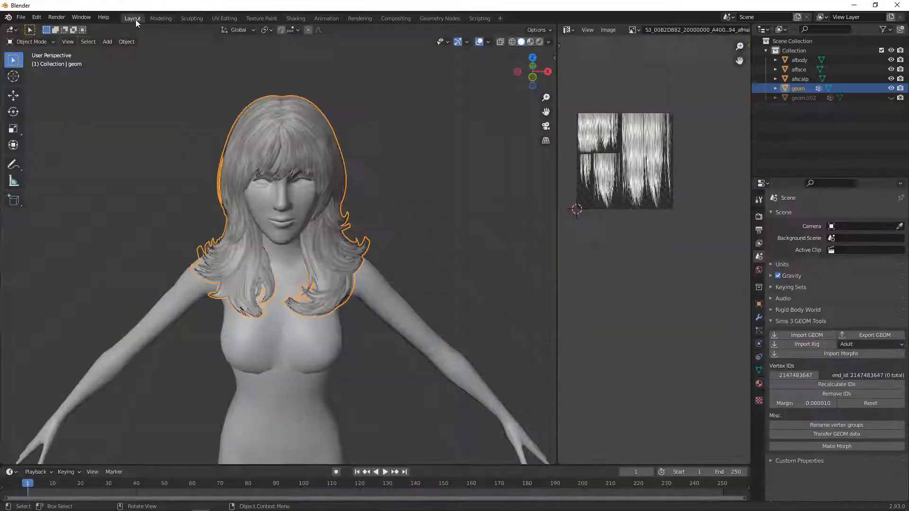
Hide the afface and afscalp meshes so that only the hair and body are displayed
mouse_move(314, 124)
middle_mouse_down()
mouse_move(354, 122)
mouse_move(303, 109)
middle_mouse_up()
left_click(890, 69)
left_click(890, 79)
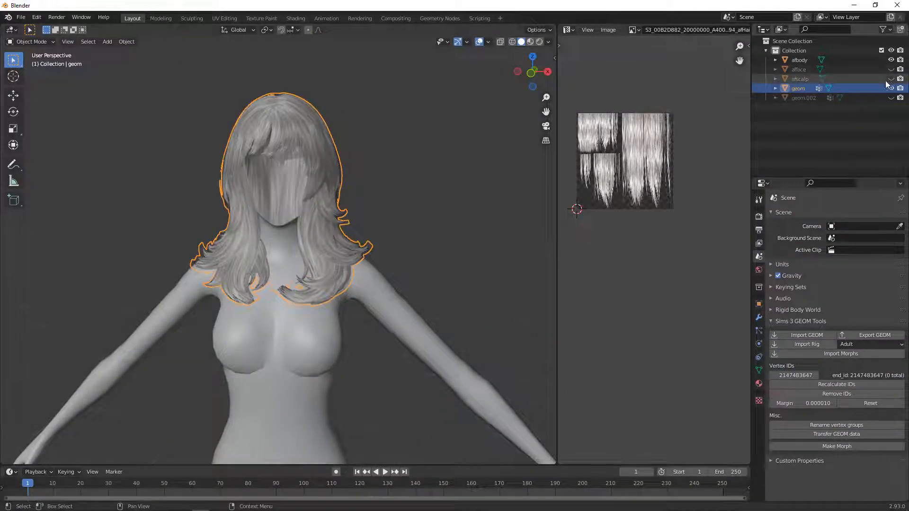
Inspect the textured geom hair up close from the front and briefly compare it with the geom.002 hair
middle_click_drag(334, 140, 249, 122)
scroll(229, 91, "up", 4)
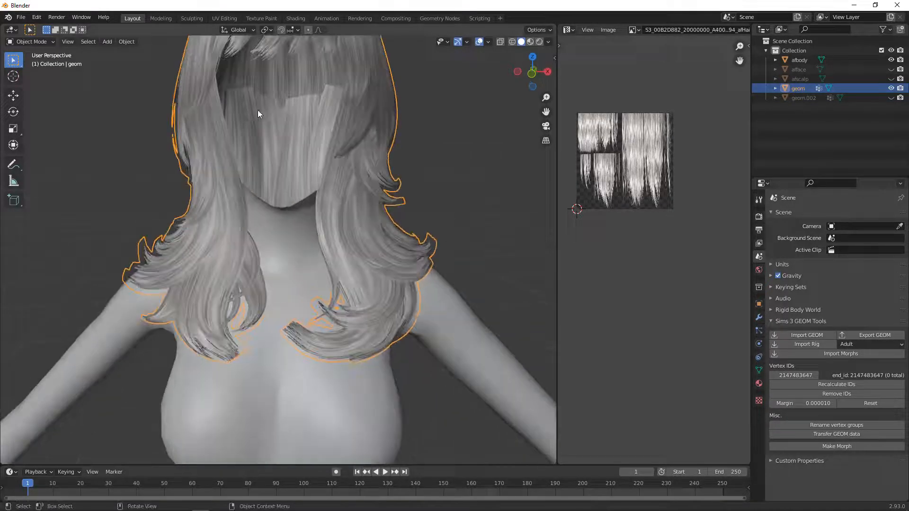
middle_click_drag(195, 107, 193, 117)
scroll(342, 164, "down", 2)
middle_click_drag(341, 164, 343, 174)
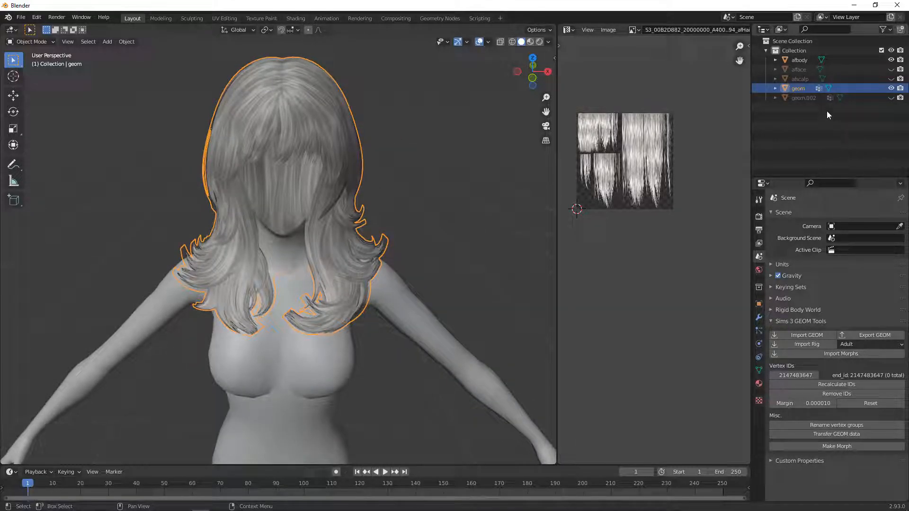
left_click(891, 98)
left_click(891, 98)
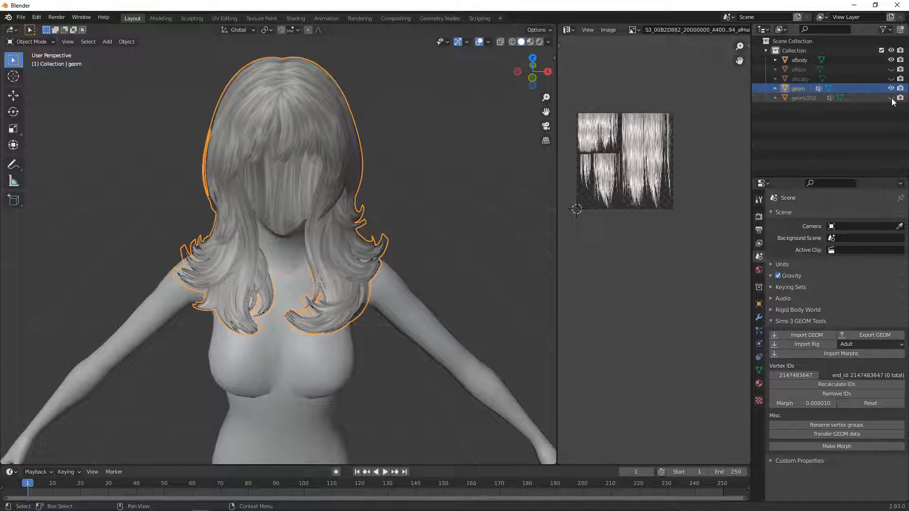
Import S3_015A1849_90C5B44B_10E3DE943898793F_afHairEP10LooseWaves_lod0%%+GEOM.simgeom and hide the first geom hair
left_click(822, 333)
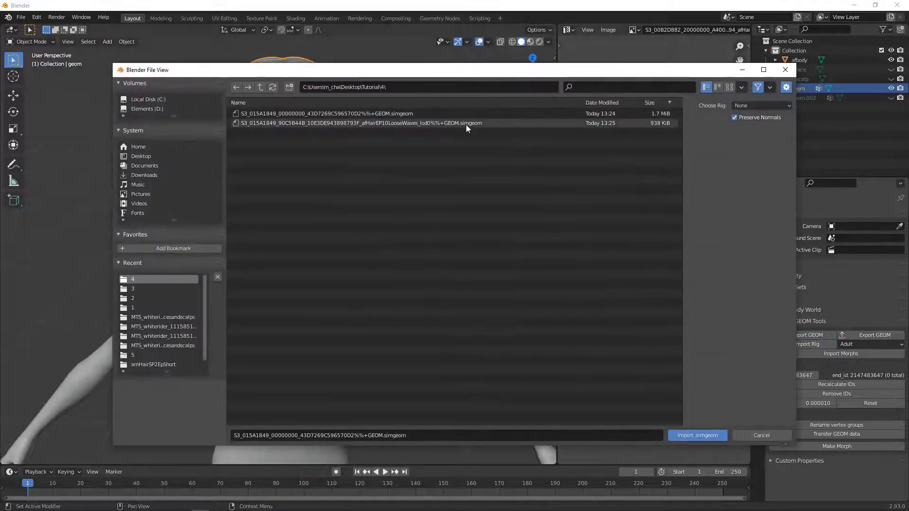
double_click(463, 124)
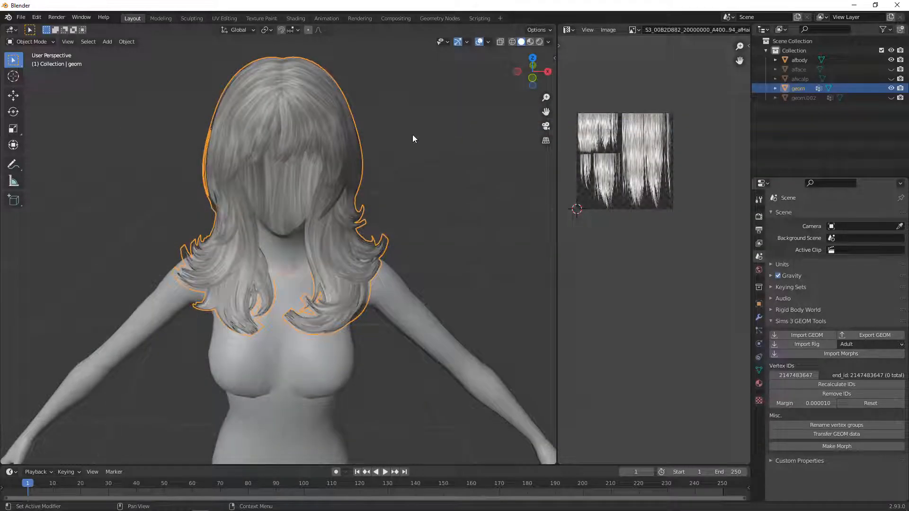
left_click(891, 89)
Assign the existing Material.004 to the geom.001 hair in the Shading workspace and return to the Layout workspace
left_click(295, 18)
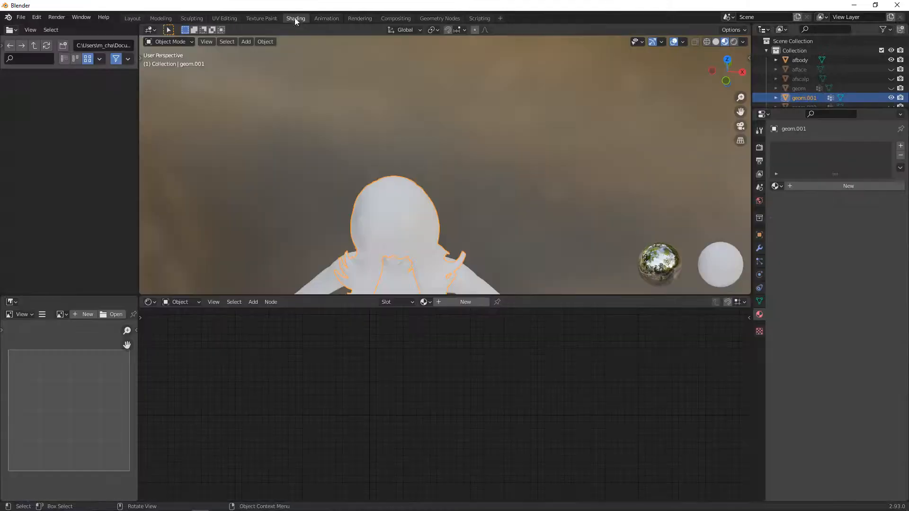
left_click(424, 302)
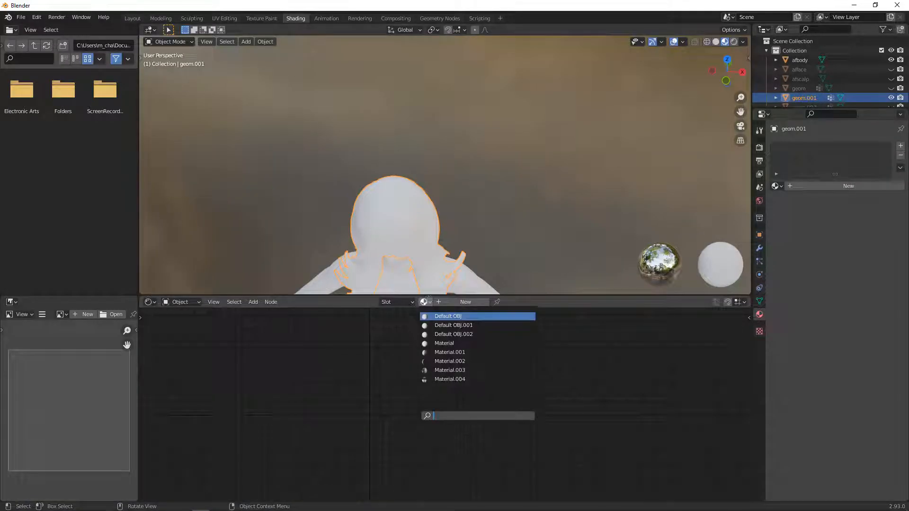
left_click(449, 379)
left_click(133, 17)
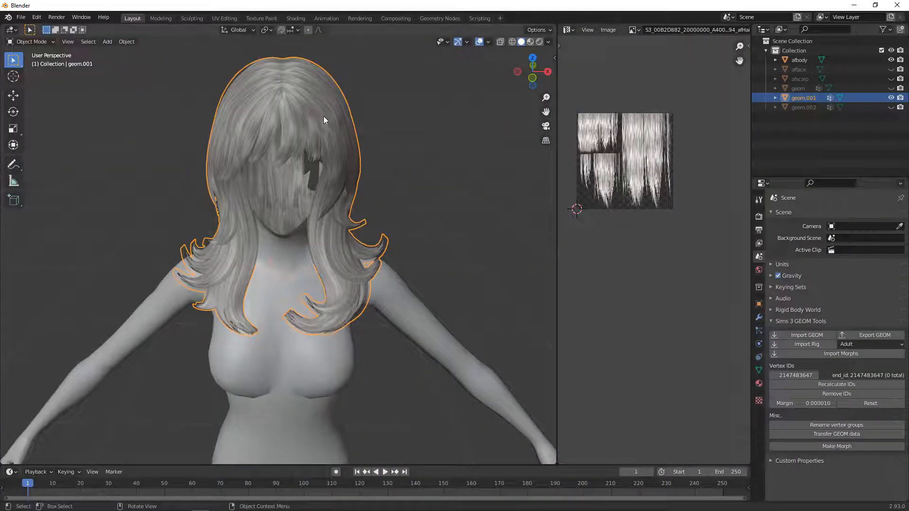
Inspect the geom.001 hair from the back and front, and show the geom hair again alongside it
middle_click_drag(324, 119, 331, 152)
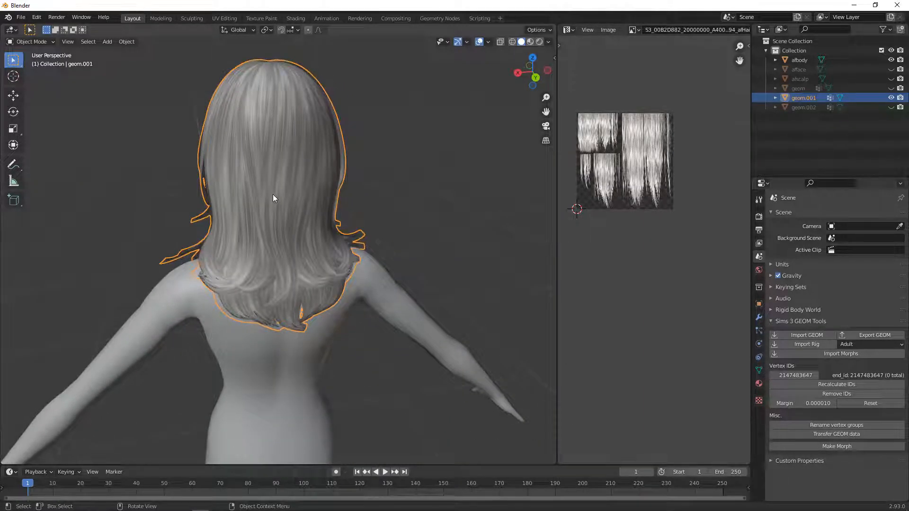
middle_click_drag(274, 198, 187, 173)
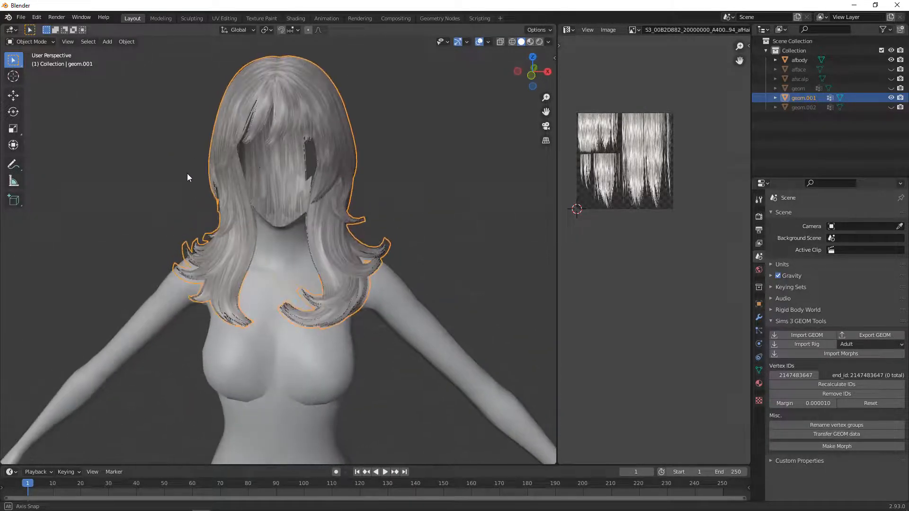
left_click(891, 88)
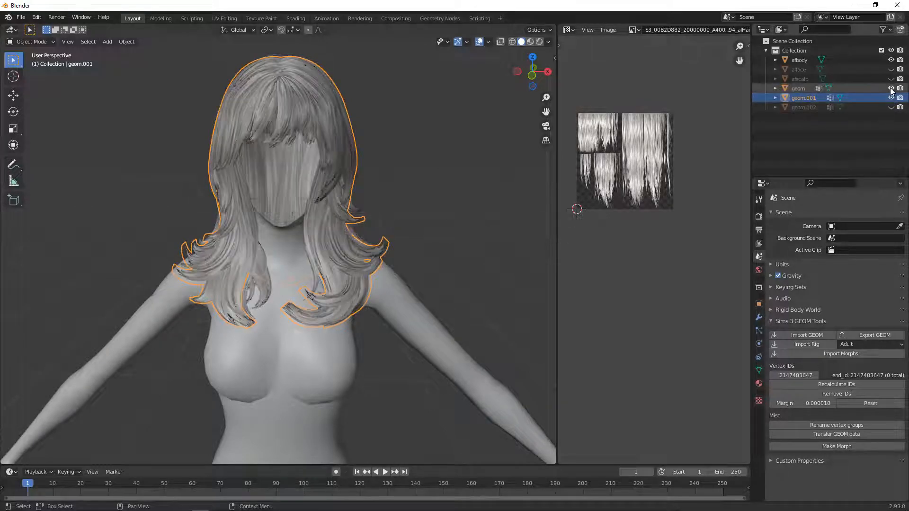
Compare the geom and geom.001 hairs by alternating their visibility and viewing each from the front
left_click(891, 88)
left_click(891, 88)
left_click(891, 89)
left_click(891, 89)
left_click(891, 89)
left_click(891, 89)
left_click(891, 88)
middle_click_drag(456, 62, 371, 84)
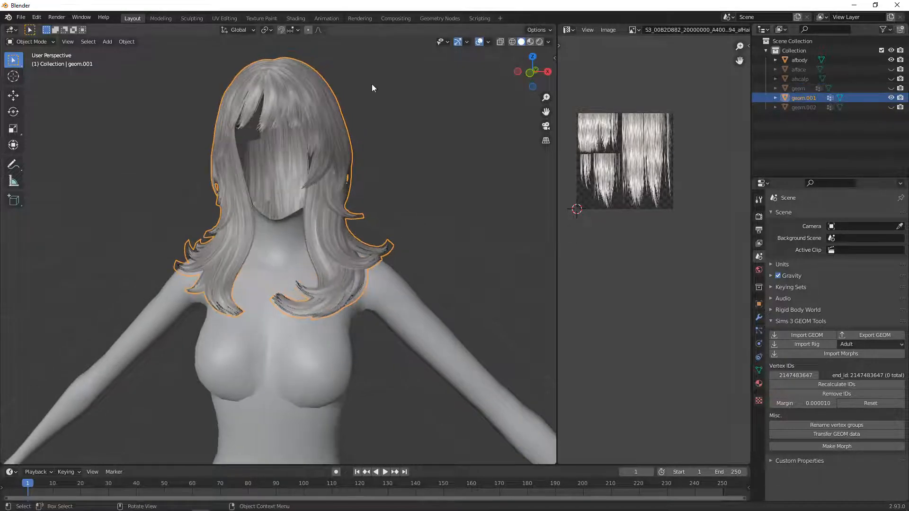
left_click(891, 98)
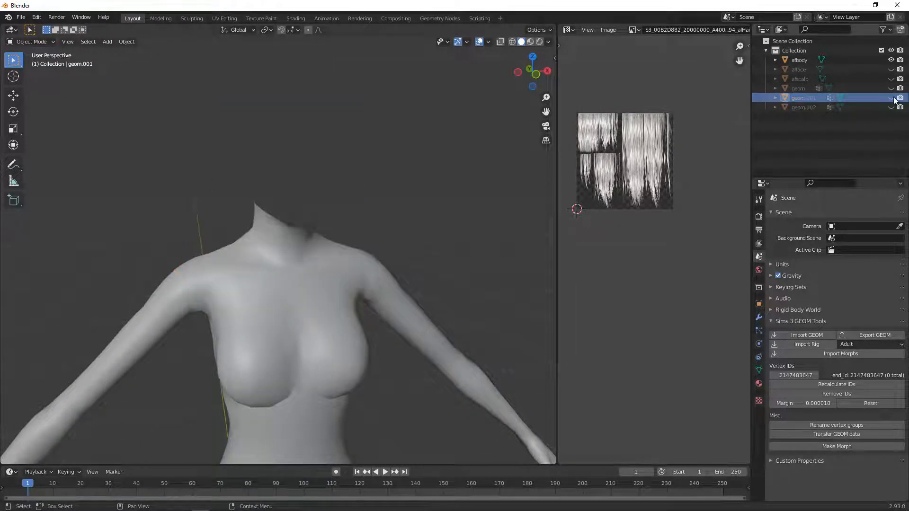
left_click(891, 89)
middle_click_drag(473, 124, 70, 54)
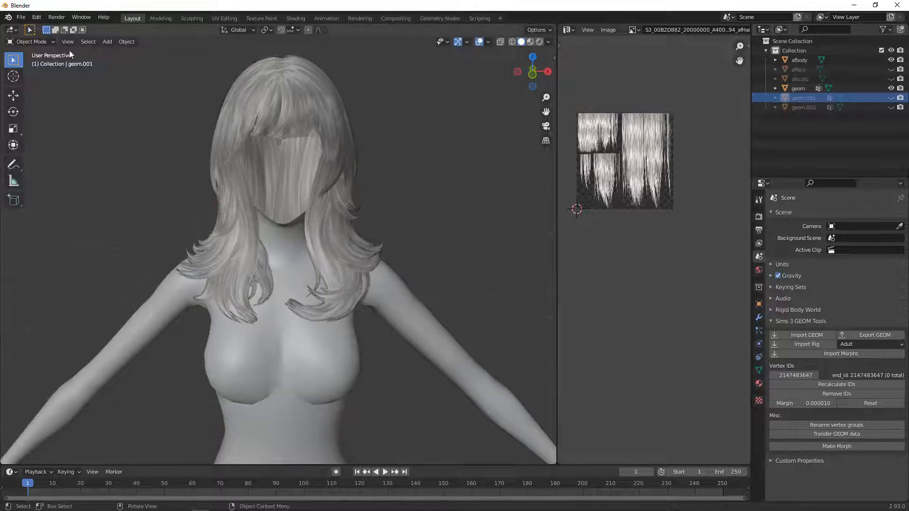
Examine the geom hair's UV layout against its texture in Edit Mode, briefly hiding and revealing the mesh
left_click(238, 69)
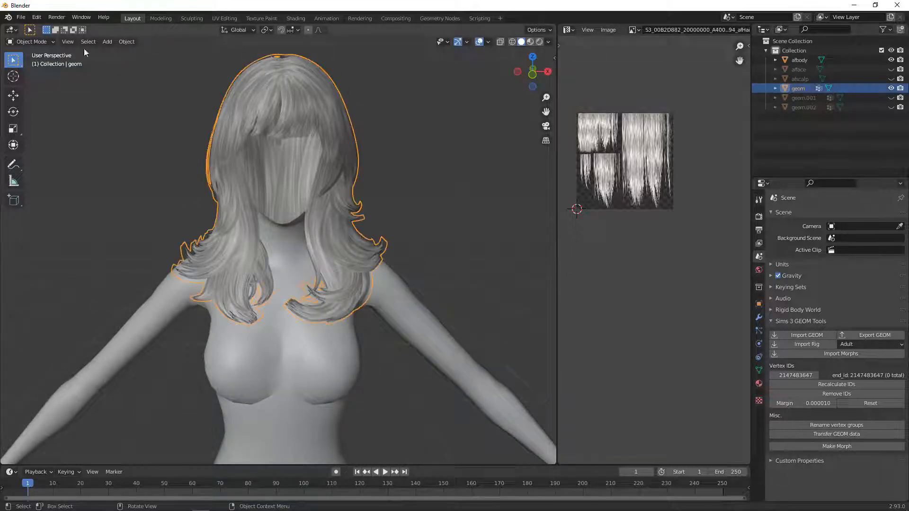
left_click(40, 40)
left_click(30, 63)
scroll(621, 142, "up", 3)
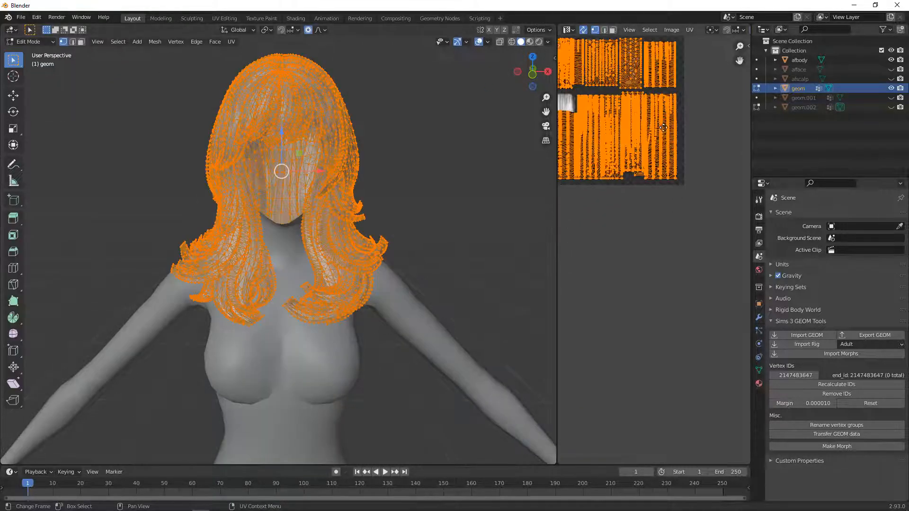
scroll(693, 172, "down", 1)
key("h")
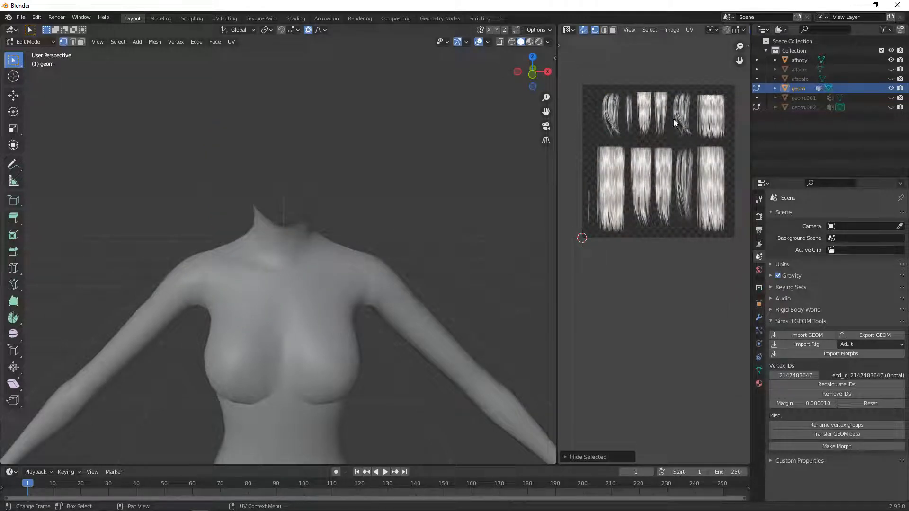
key("alt+h")
scroll(689, 172, "up", 3)
middle_click_drag(681, 145, 662, 193)
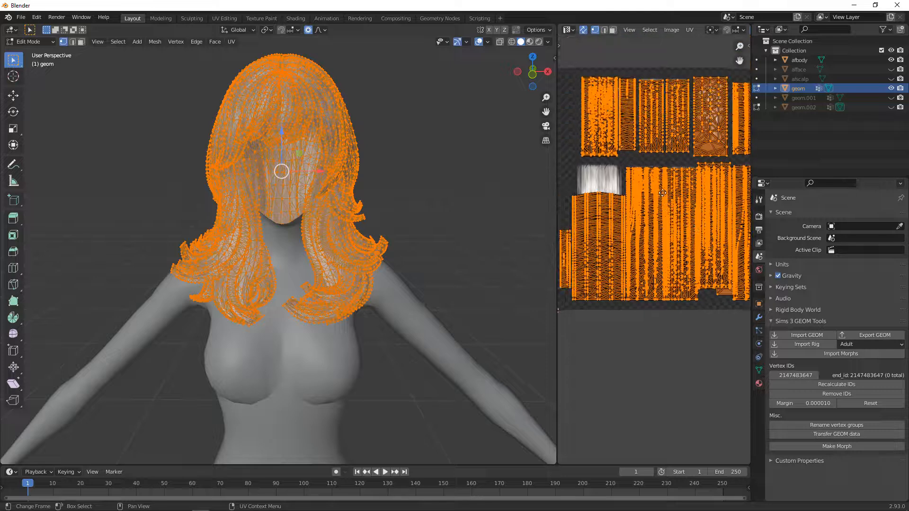
Try deleting the vertices of the first UV block in the upper row of the geom hair and inspect the layer beneath
left_click(576, 77)
left_click_drag(569, 62, 618, 161)
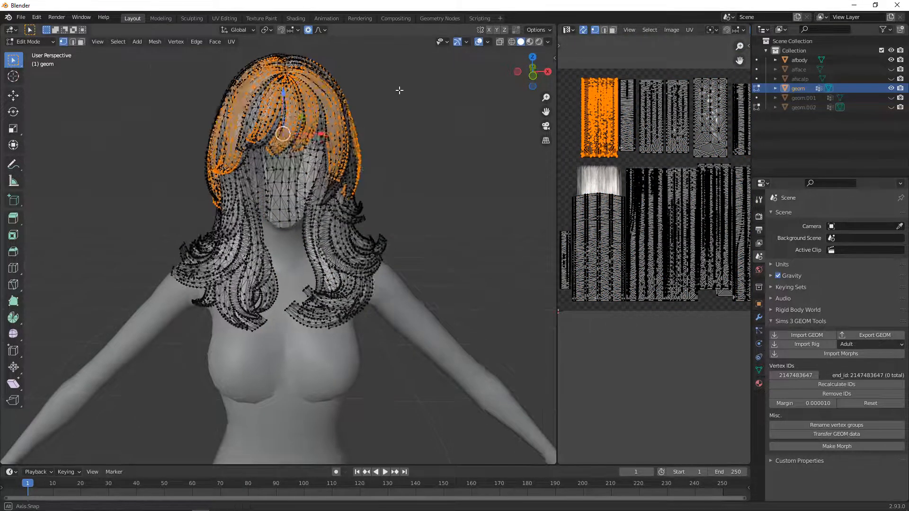
mouse_move(399, 90)
middle_mouse_down()
mouse_move(430, 126)
mouse_move(391, 106)
middle_mouse_up()
key("x")
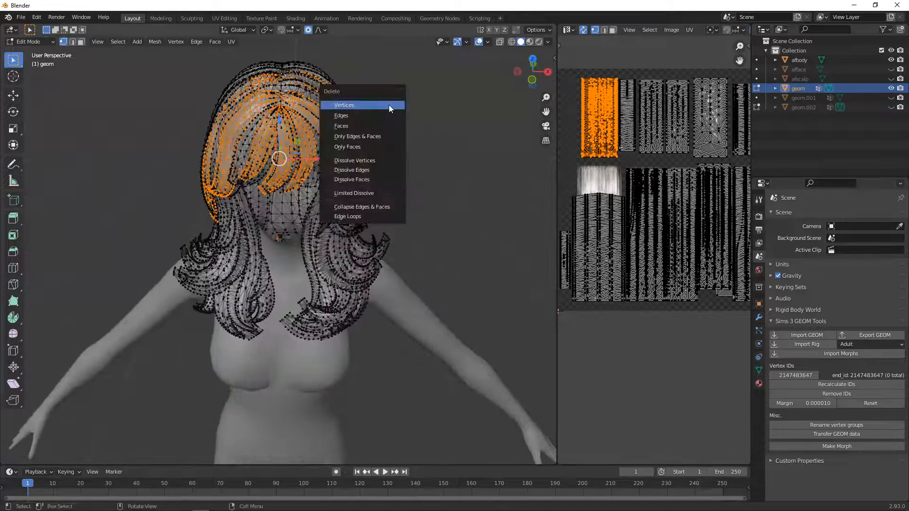
left_click(389, 105)
middle_click_drag(398, 93, 290, 122)
middle_click_drag(340, 152, 420, 117)
Undo the vertex deletion and return the geom hair to Object Mode
key("ctrl+z")
key("ctrl+z")
left_click(40, 41)
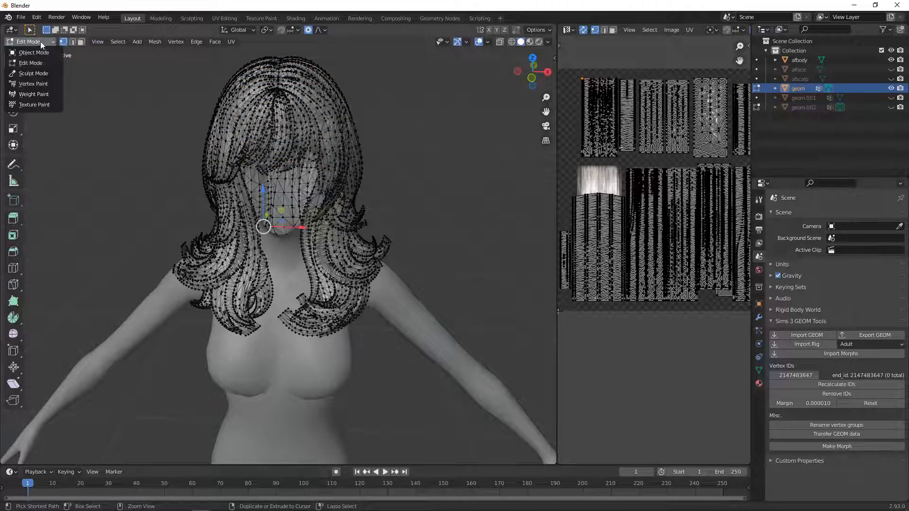
left_click(41, 50)
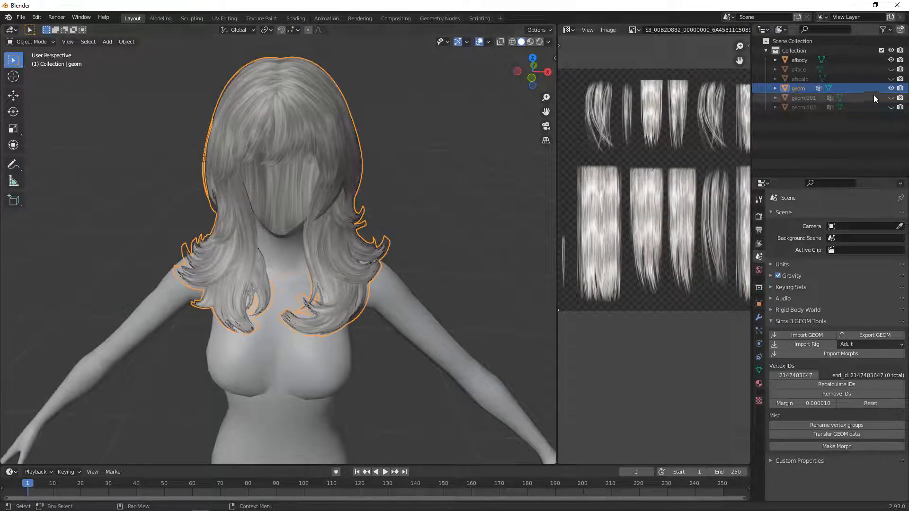
Delete the geom and geom.001 hair objects from the scene collection
right_click(788, 86)
left_click(769, 100)
right_click(802, 88)
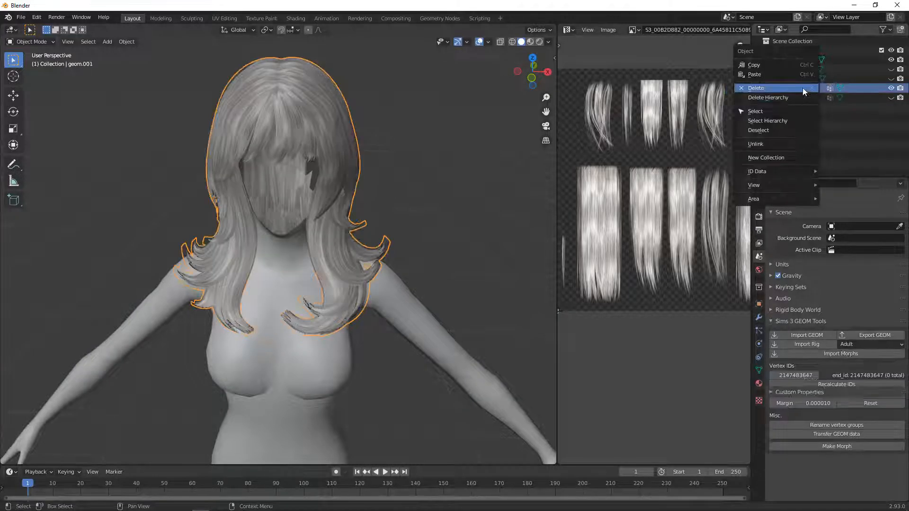
left_click(781, 90)
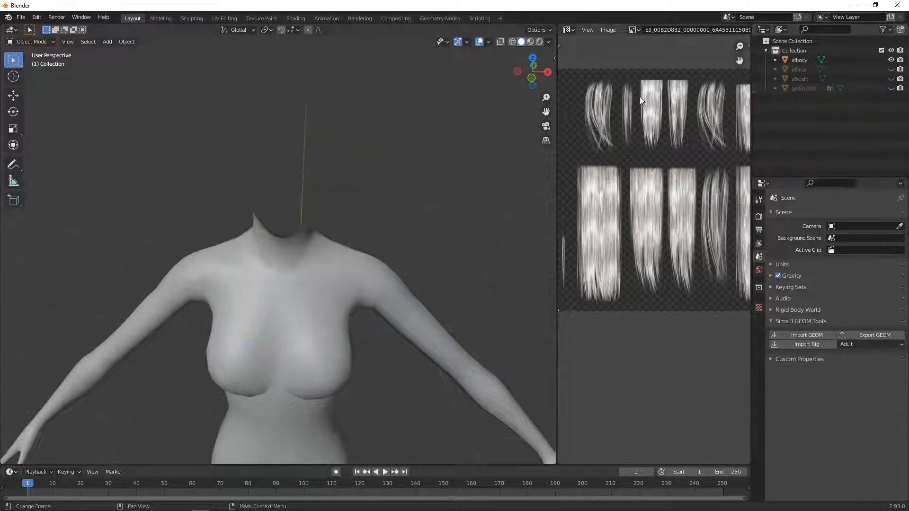
Show the geom.002 hair, afface and afscalp, and select the geom.002 hair
left_click(891, 88)
left_click(891, 69)
left_click(891, 79)
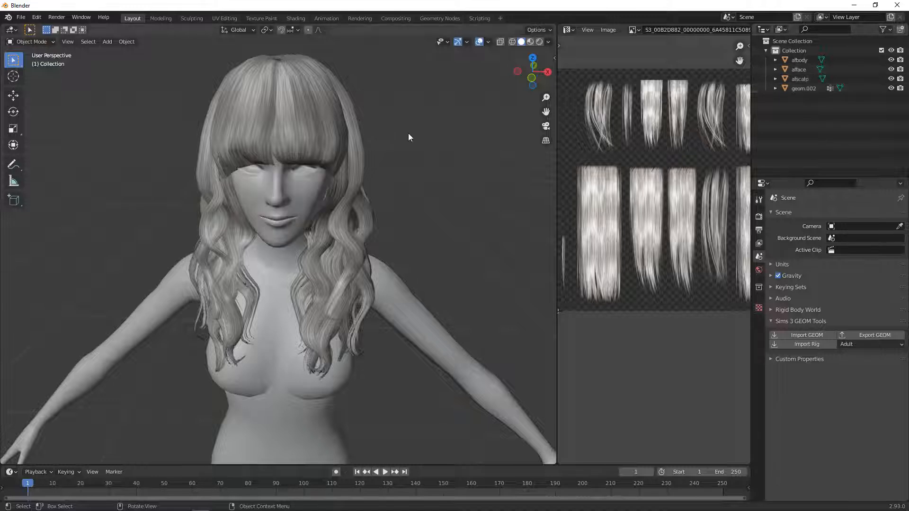
middle_click_drag(408, 133, 369, 105)
left_click(367, 105)
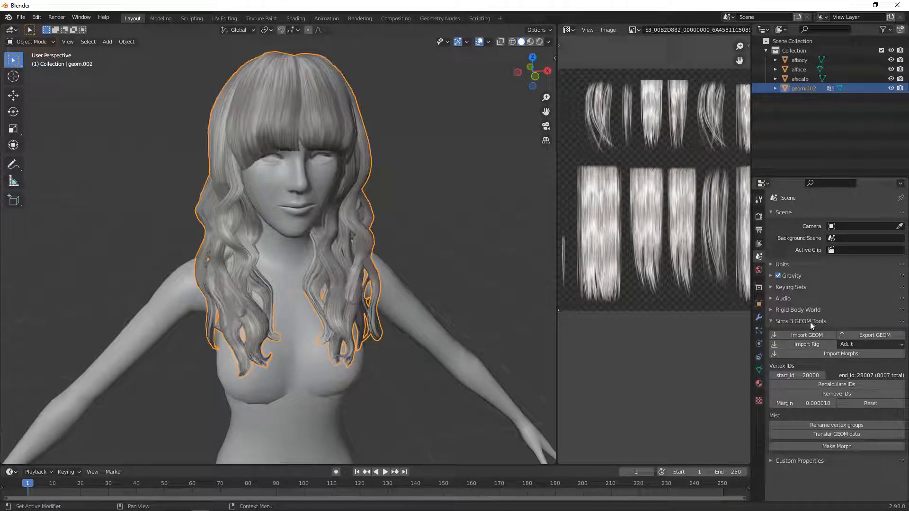
middle_click_drag(435, 175, 433, 190)
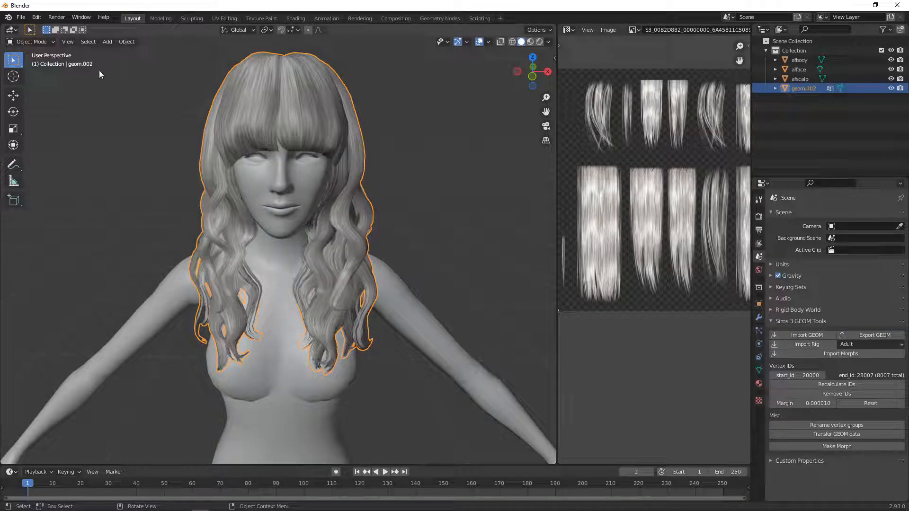
left_click(38, 43)
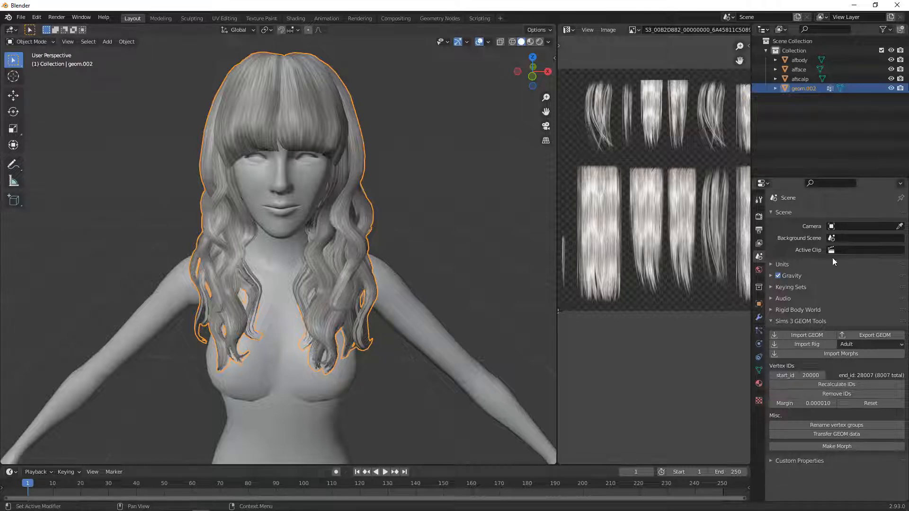
Add a Decimate modifier to the geom.002 hair with a ratio of 0.8
left_click(759, 317)
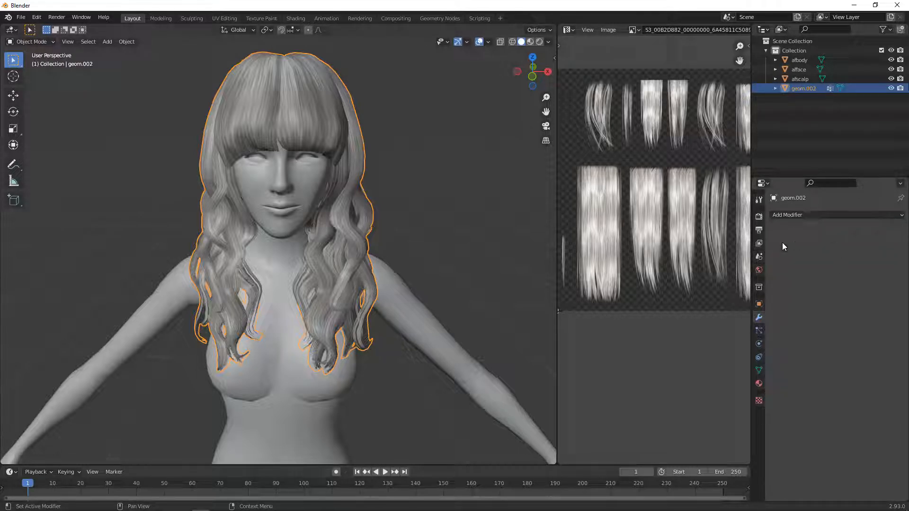
left_click(798, 216)
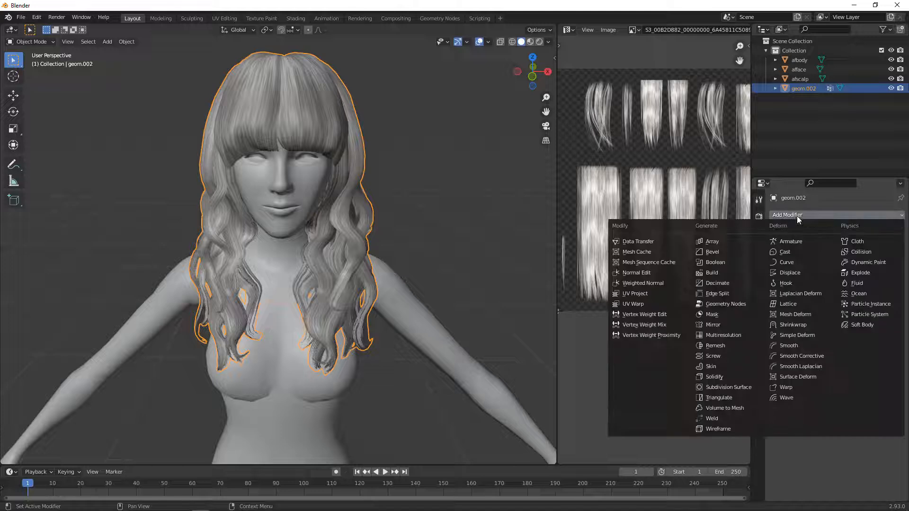
left_click(733, 283)
left_click(852, 256)
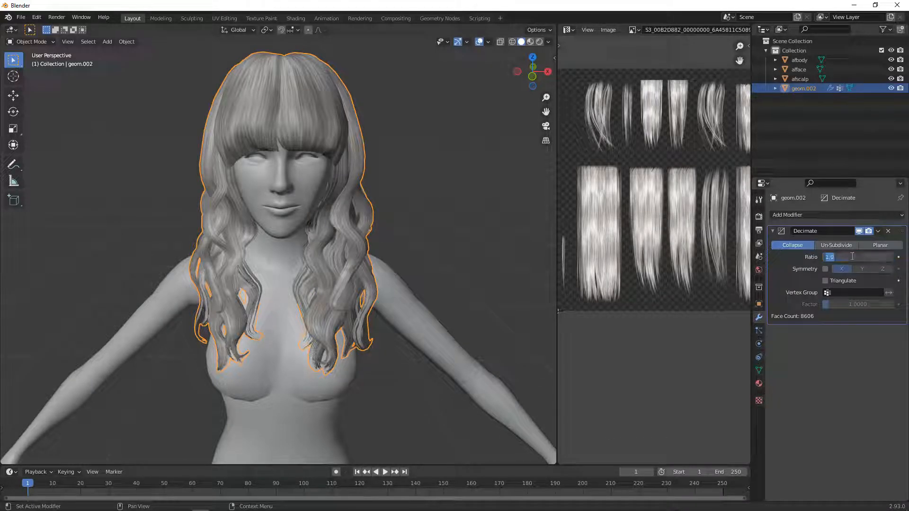
key("BackSpace")
type("0.8")
key("Return")
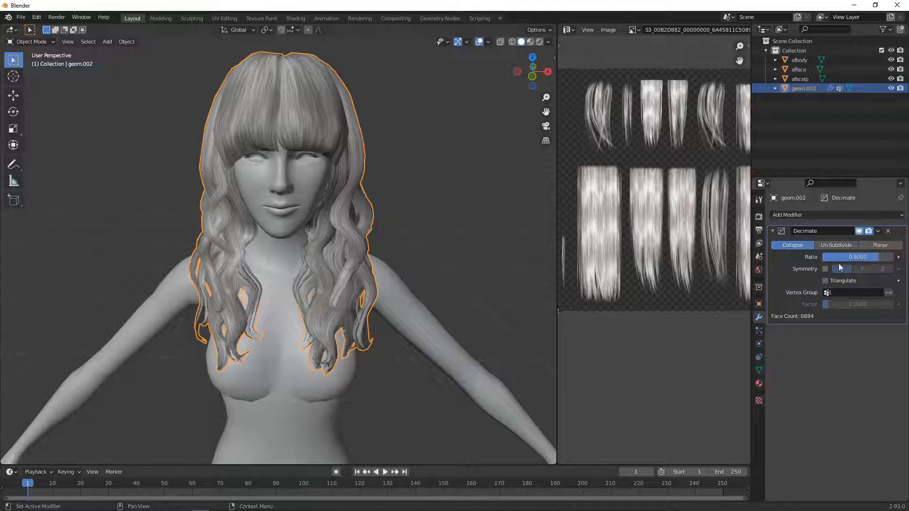
Lower the Decimate ratio further to a face count of 5185 and apply the modifier to the geom.002 hair
left_click_drag(862, 258, 849, 257)
left_click(878, 231)
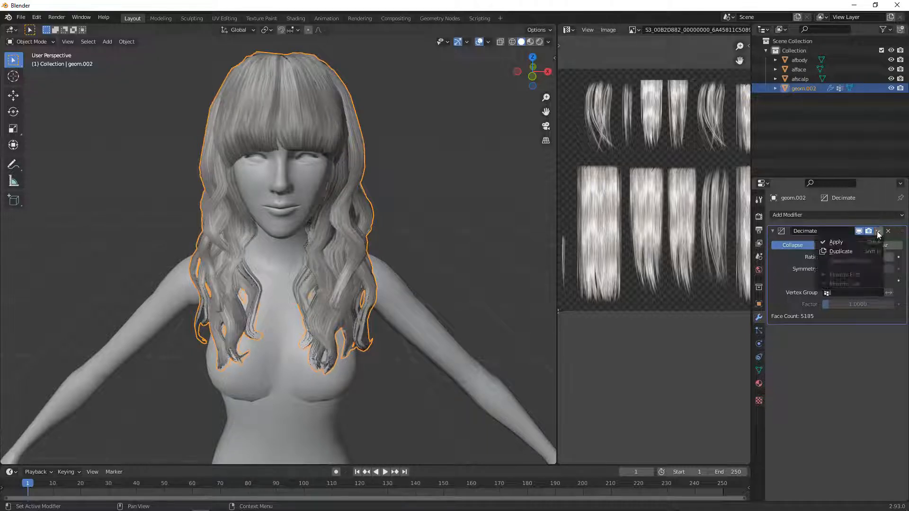
left_click(863, 242)
left_click(30, 42)
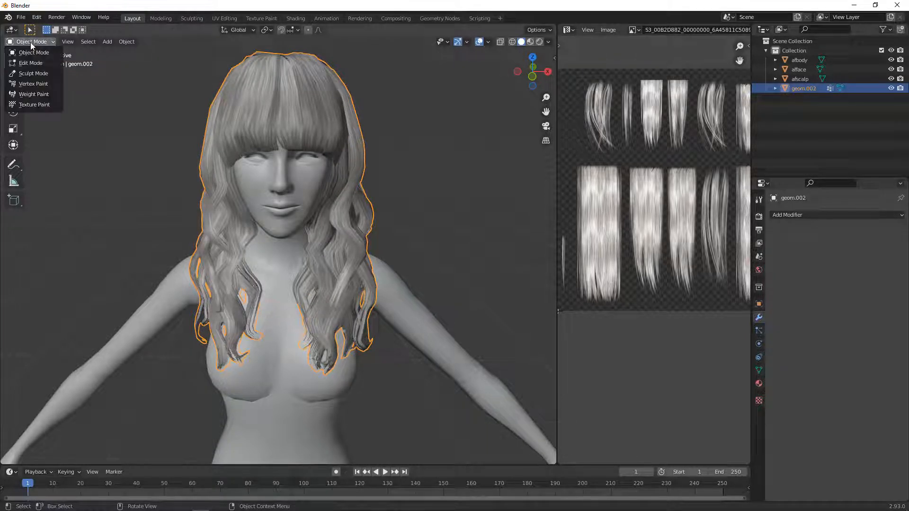
Try to export the decimated geom.002 hair as lod0.simgeom into the Tutorial\3 folder with the Sims 3 GEOM Tools
left_click(759, 256)
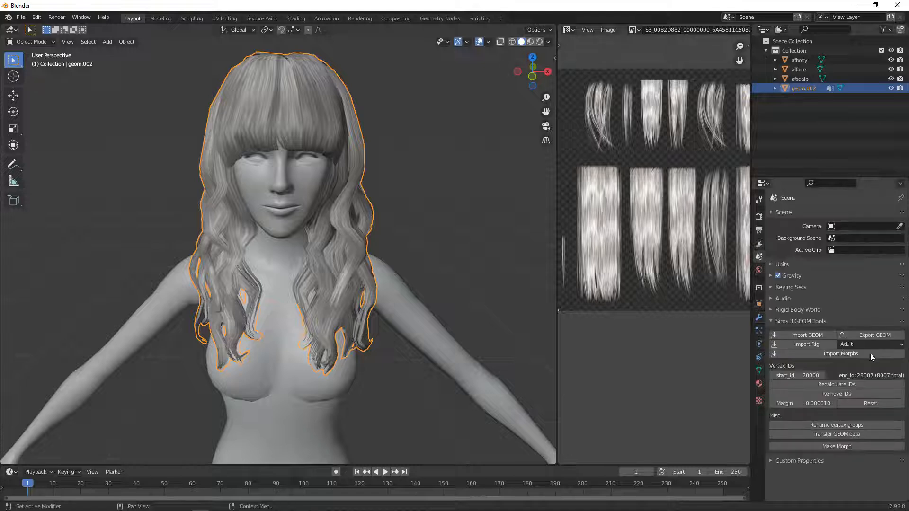
left_click(871, 336)
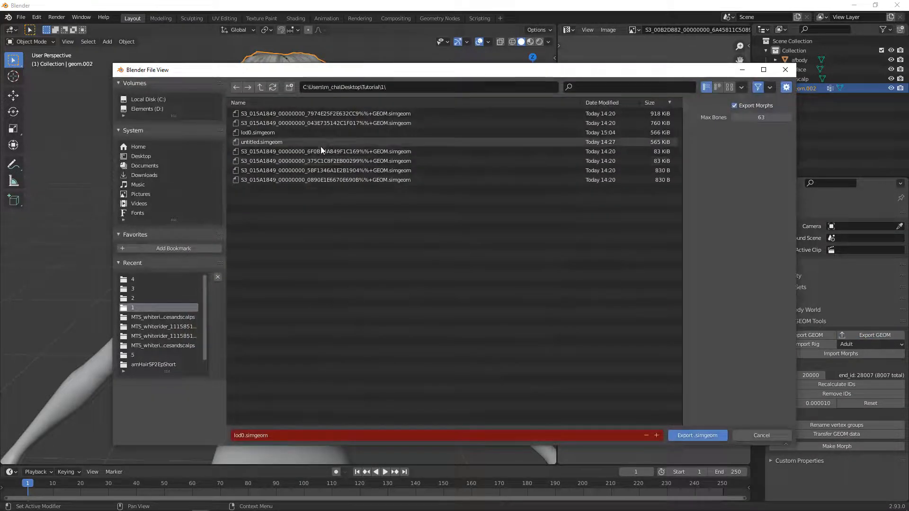
left_click(260, 88)
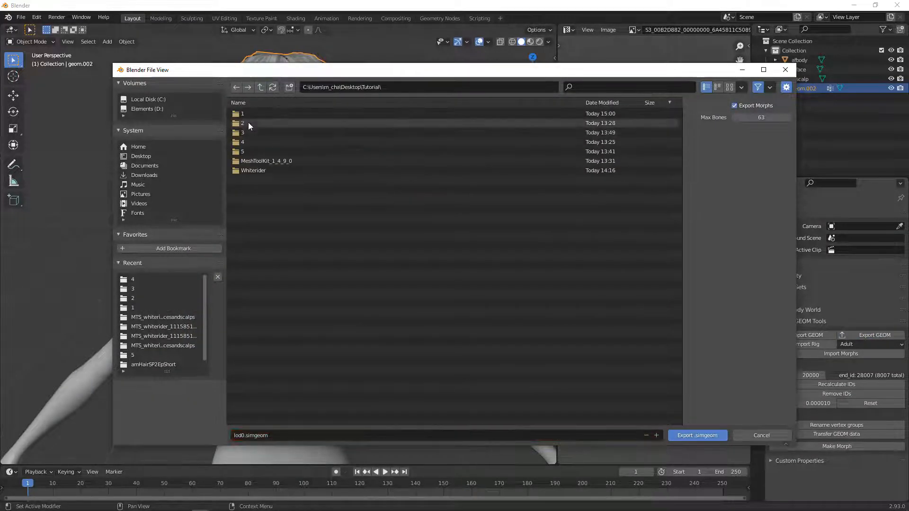
left_click(255, 133)
double_click(255, 133)
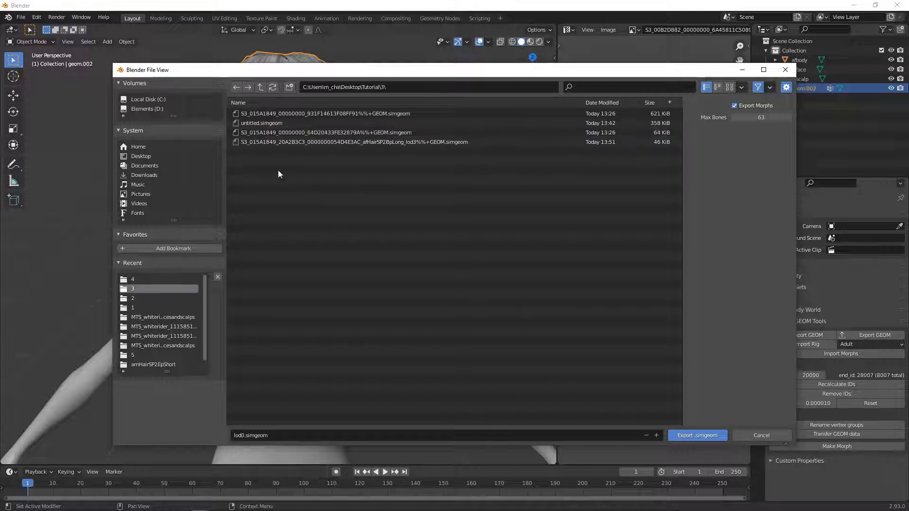
left_click(691, 435)
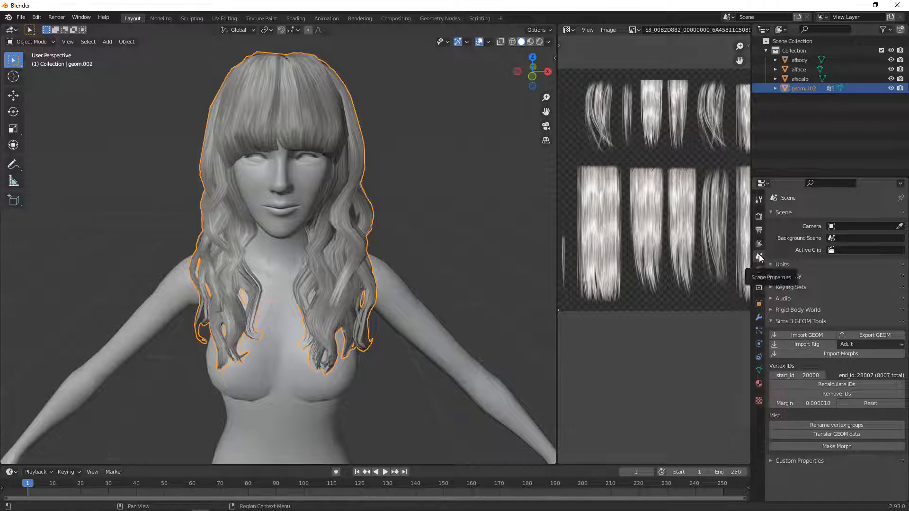
Remove all vertex IDs from the geom.002 hair and try exporting it again as lod0.simgeom
left_click(840, 394)
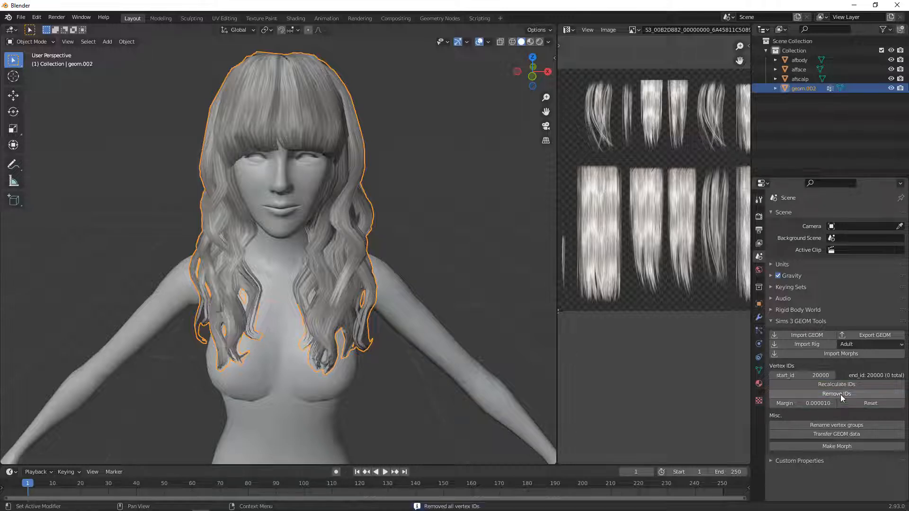
left_click(859, 336)
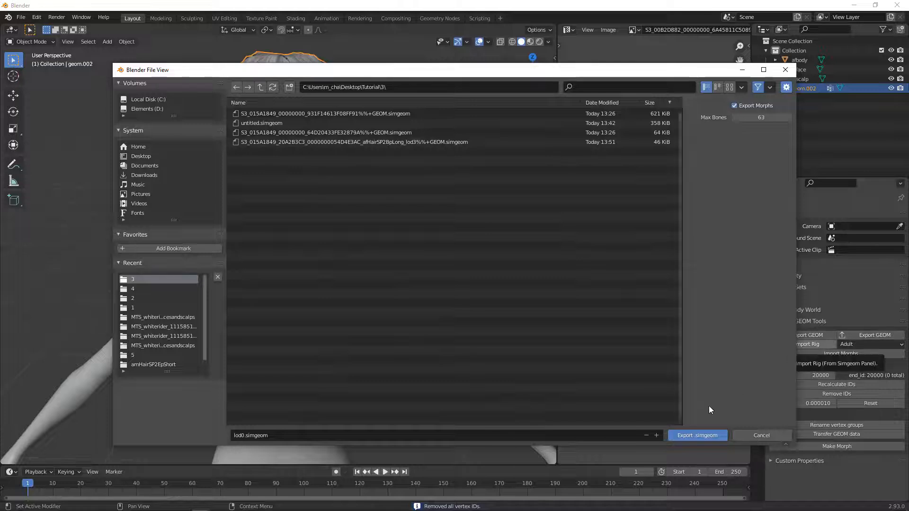
left_click(697, 435)
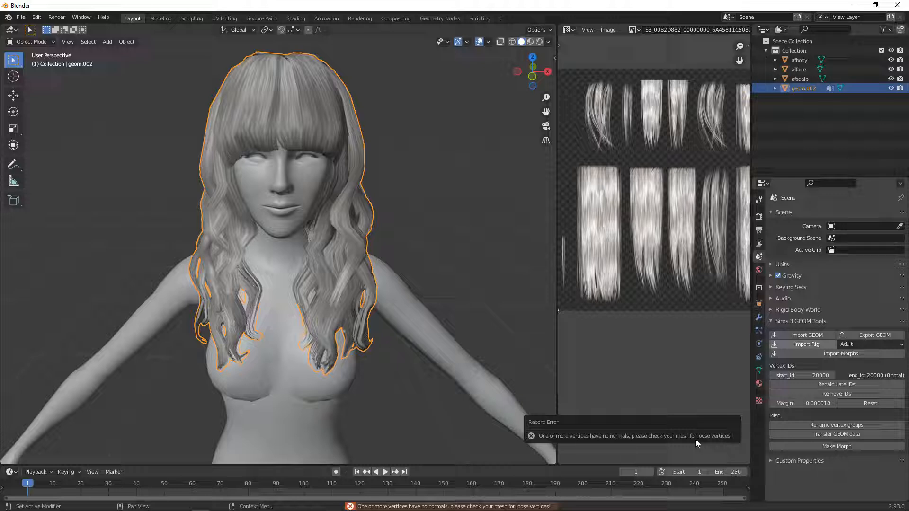
Enter Edit Mode on the geom.002 hair, select all its geometry through the UV layout and hide it to isolate loose vertices
left_click(24, 41)
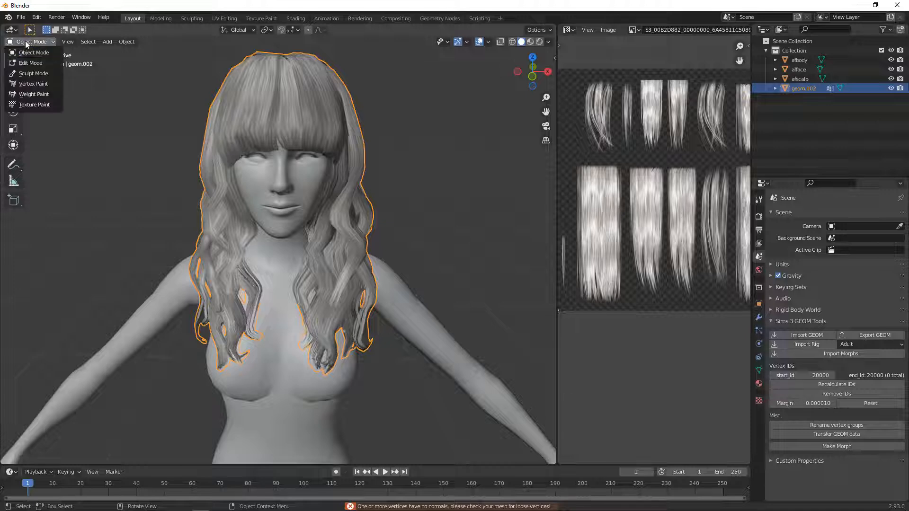
left_click(31, 63)
scroll(576, 249, "down", 3)
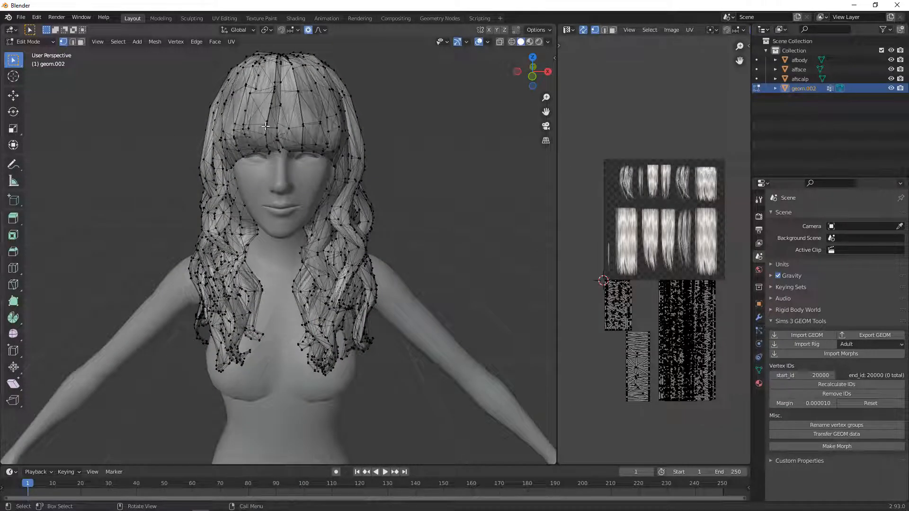
left_click(619, 287)
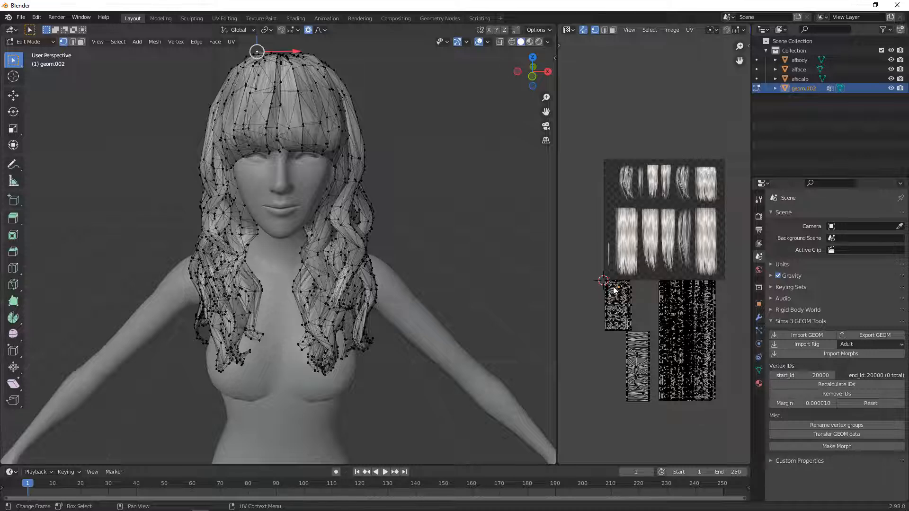
left_click(595, 249)
key("b")
left_click_drag(601, 264, 725, 408)
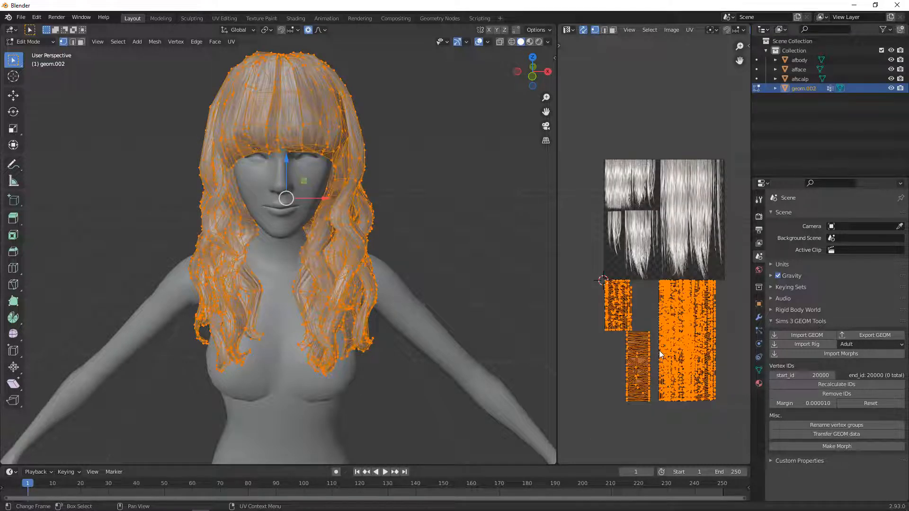
key("h")
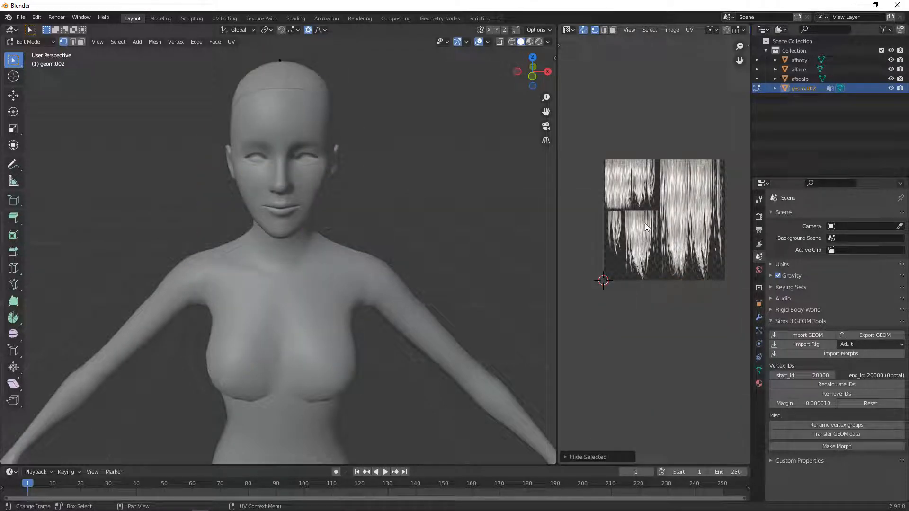
Delete the loose vertices left on the crown of the head, then reveal and deselect the hidden hair
middle_click_drag(416, 118, 280, 142)
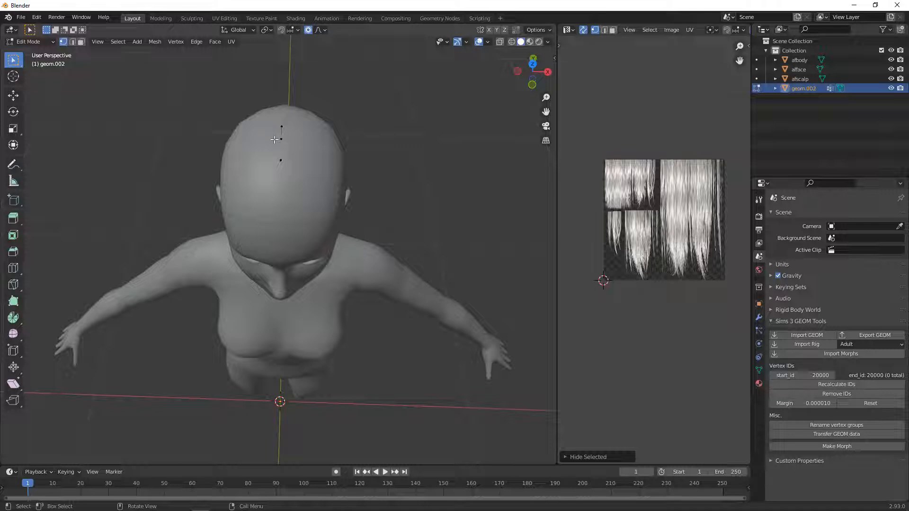
middle_click_drag(334, 131, 330, 113)
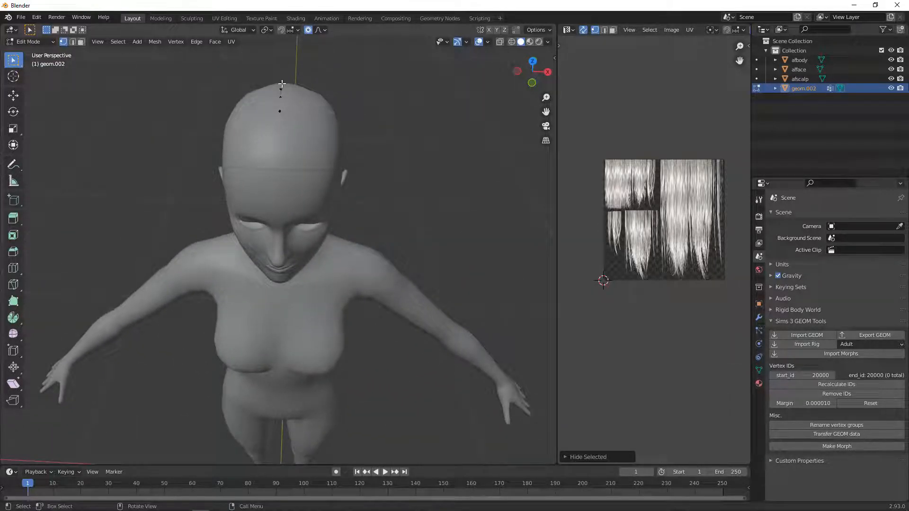
left_click_drag(253, 72, 305, 152)
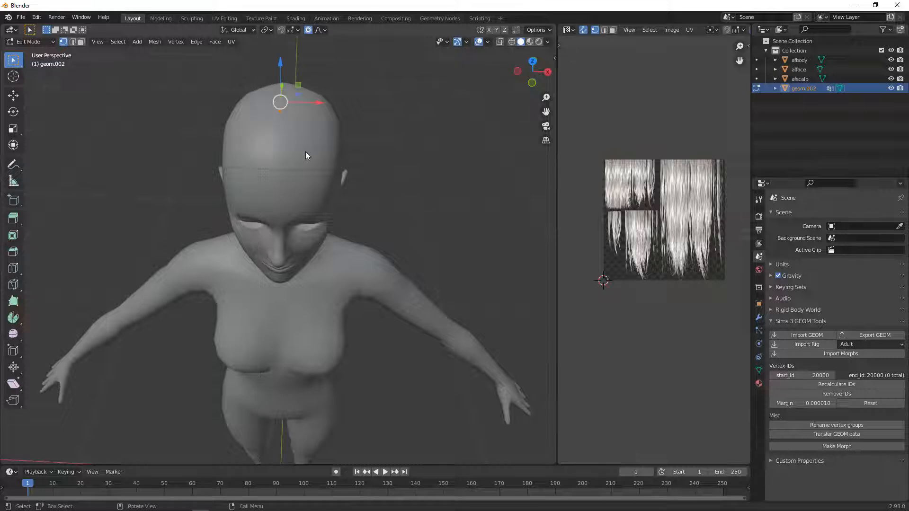
key("x")
left_click(305, 152)
middle_click_drag(369, 171, 369, 128)
key("alt+h")
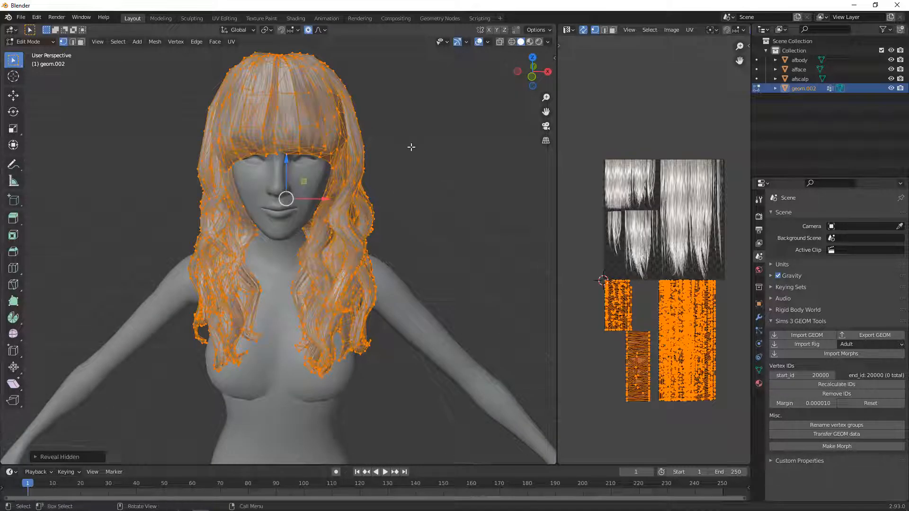
scroll(410, 175, "down", 2)
key("alt+a")
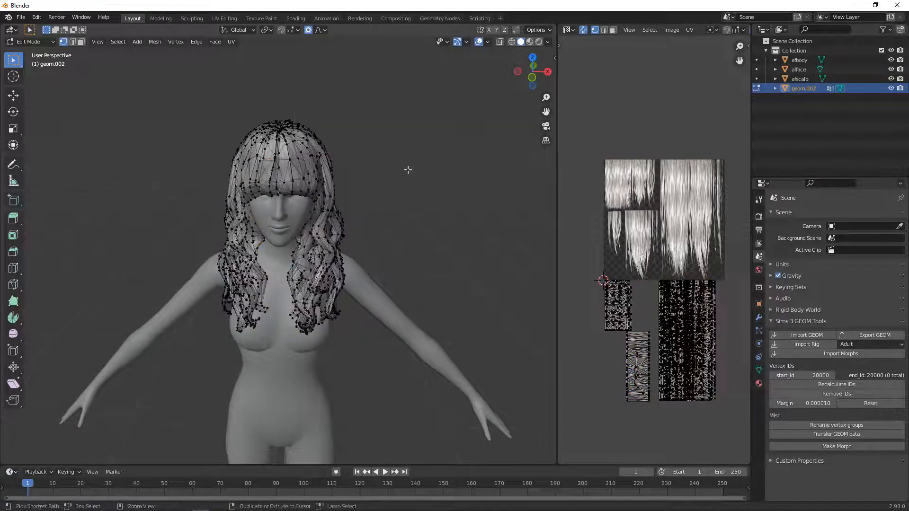
Select and hide the entire hair mesh directly in the 3D view, and reveal it again
key("a")
key("h")
key("alt+h")
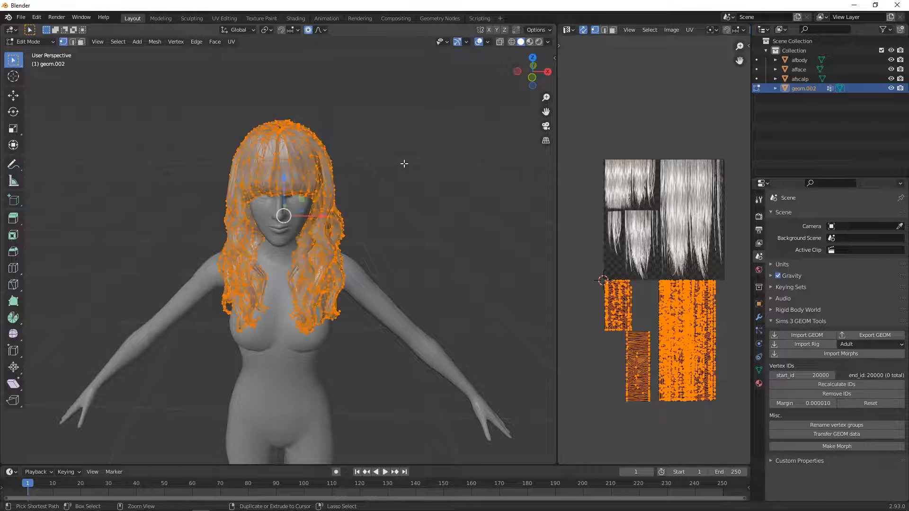
key("alt+a")
key("a")
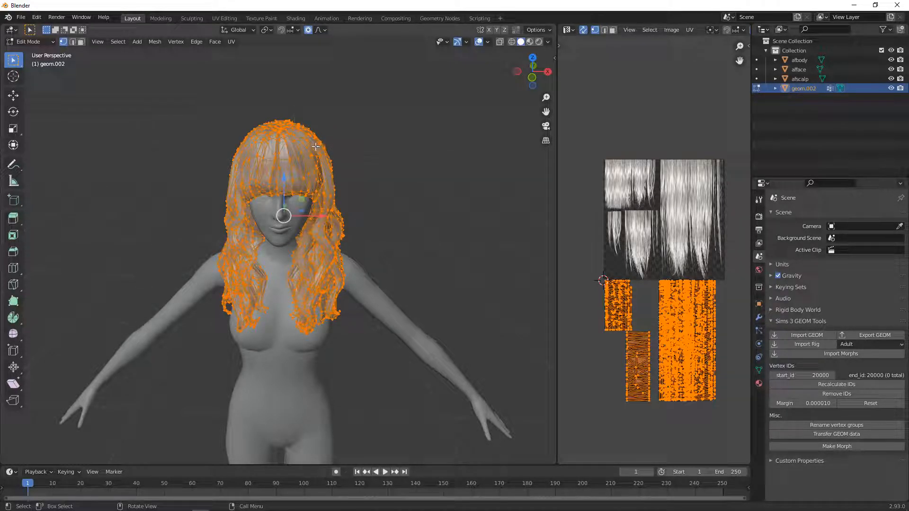
key("h")
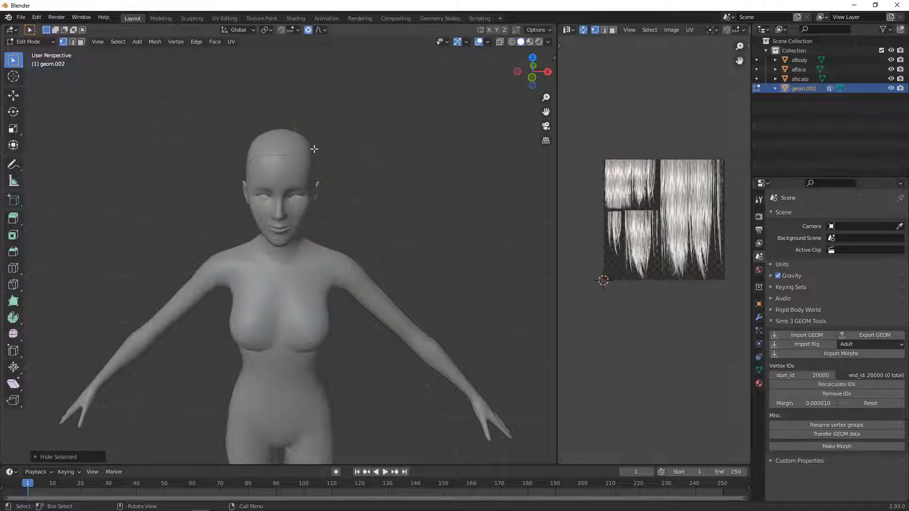
mouse_move(314, 151)
middle_mouse_down()
mouse_move(340, 222)
mouse_move(325, 156)
middle_mouse_up()
key("alt+h")
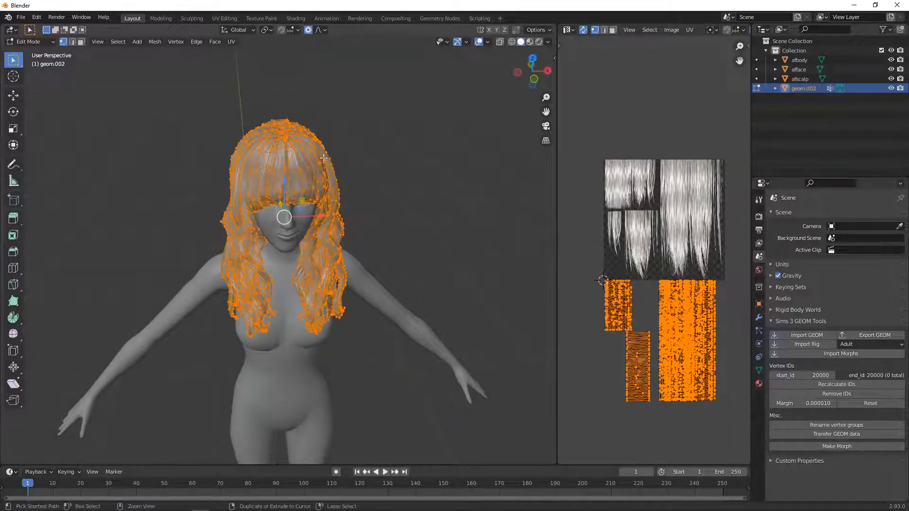
Select every UV island of the hair in the UV layout and hide that geometry, leaving only the loose vertices
key("alt+a")
left_click_drag(592, 237, 726, 447)
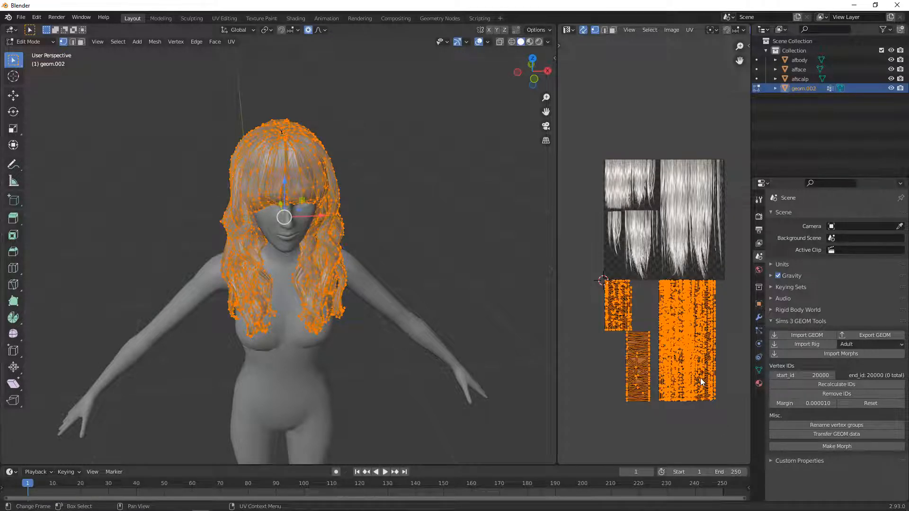
key("h")
middle_click_drag(364, 189, 361, 240)
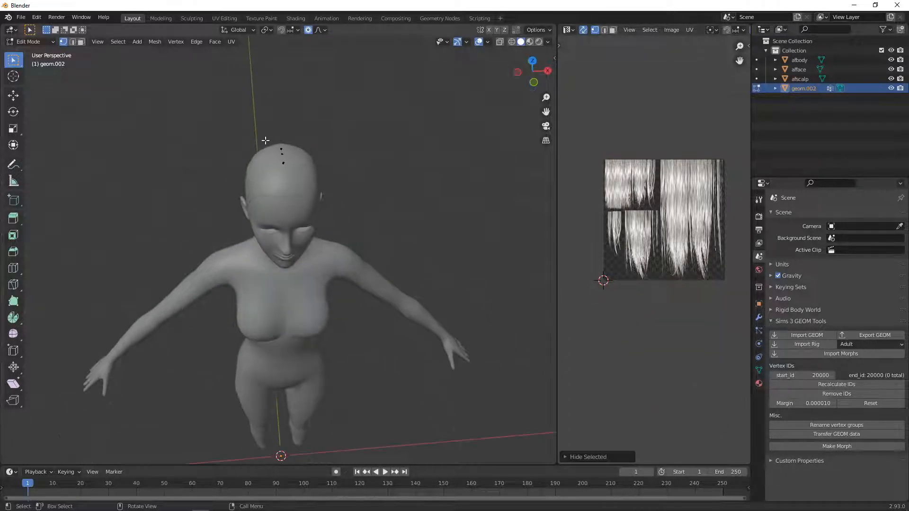
Delete the loose vertices on the crown of the head and reveal the hidden hair
key("b")
left_click_drag(262, 137, 311, 197)
key("x")
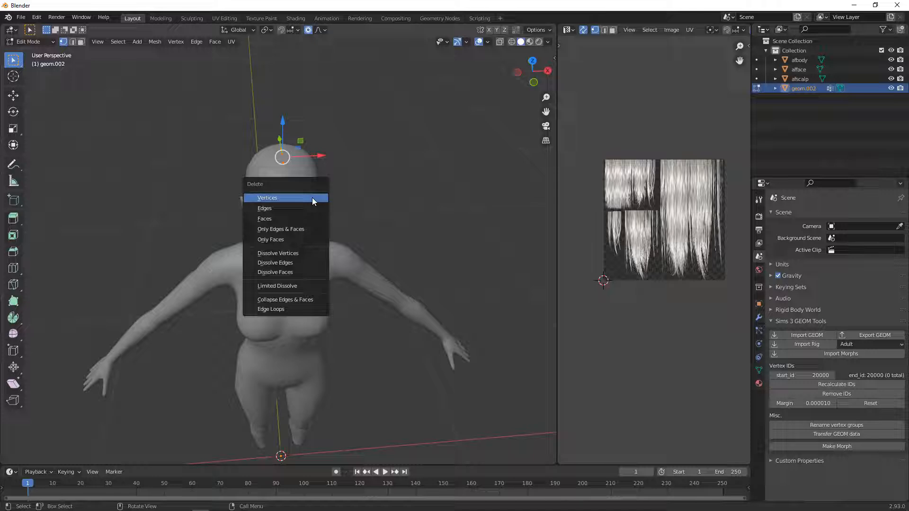
left_click(311, 197)
key("alt+h")
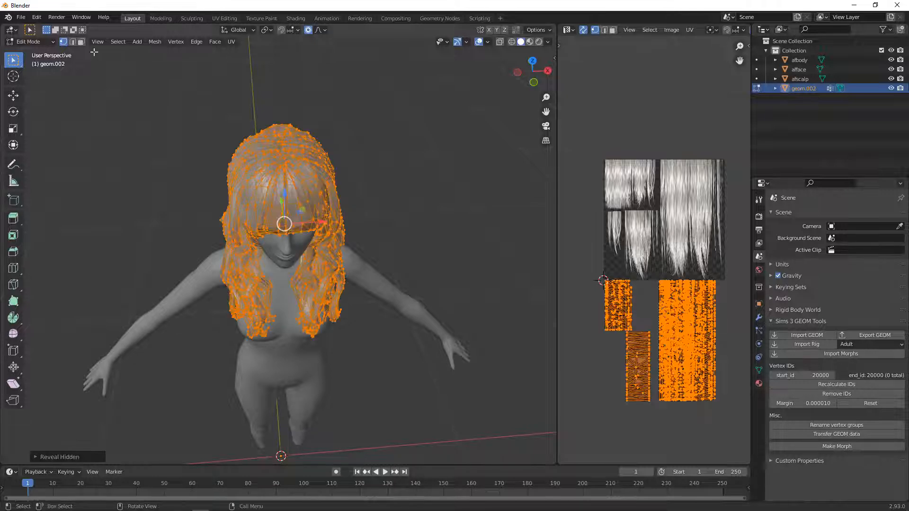
Return to Object Mode and export the geom.002 hair as lod0.simgeom into the Tutorial\3 folder with the Sims 3 GEOM Tools
left_click(31, 42)
left_click(38, 52)
middle_click_drag(406, 159, 405, 136)
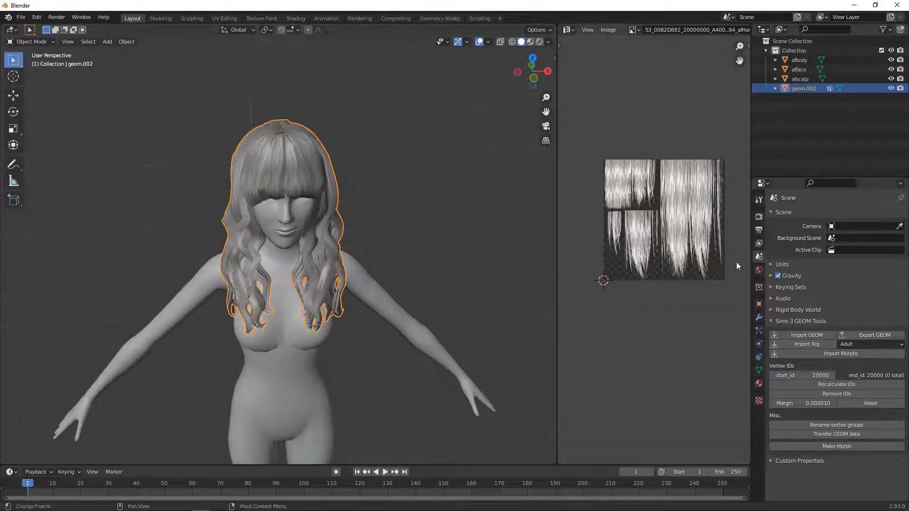
left_click(874, 333)
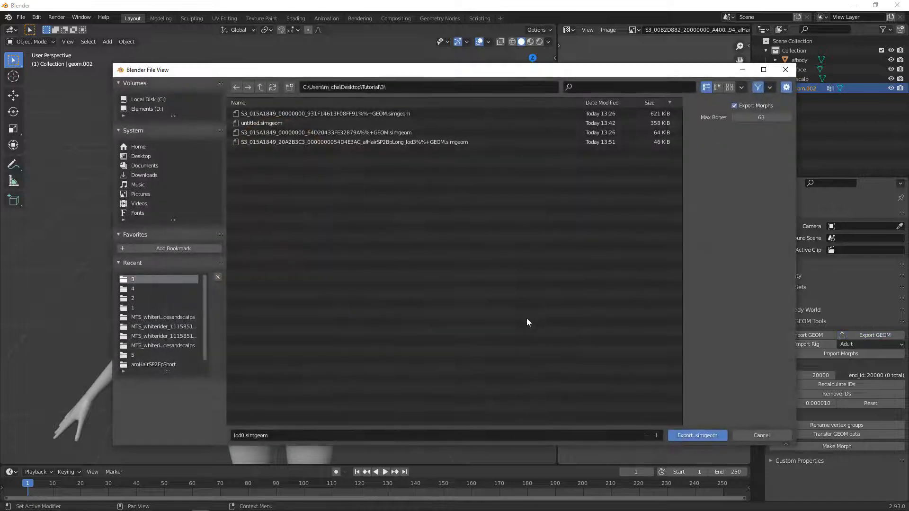
left_click(698, 436)
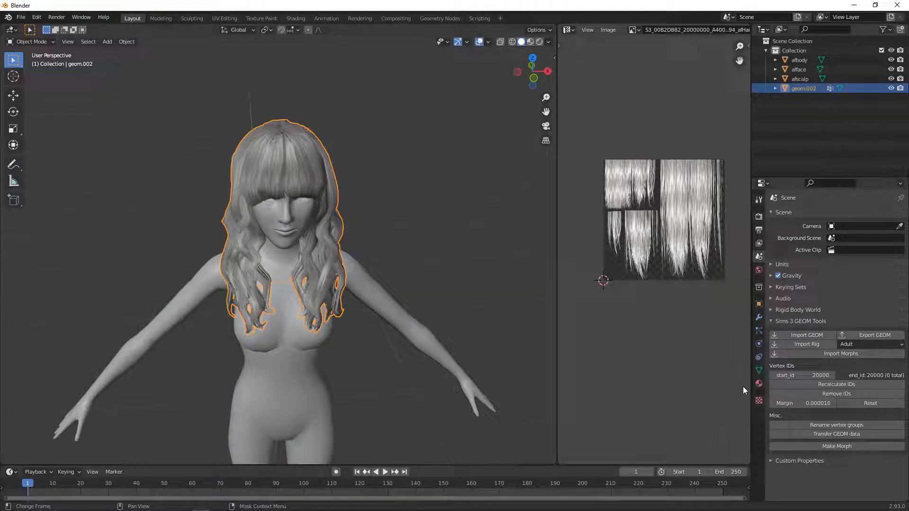
Show the vertex groups in the geom.002 hair's mesh data properties
left_click(759, 370)
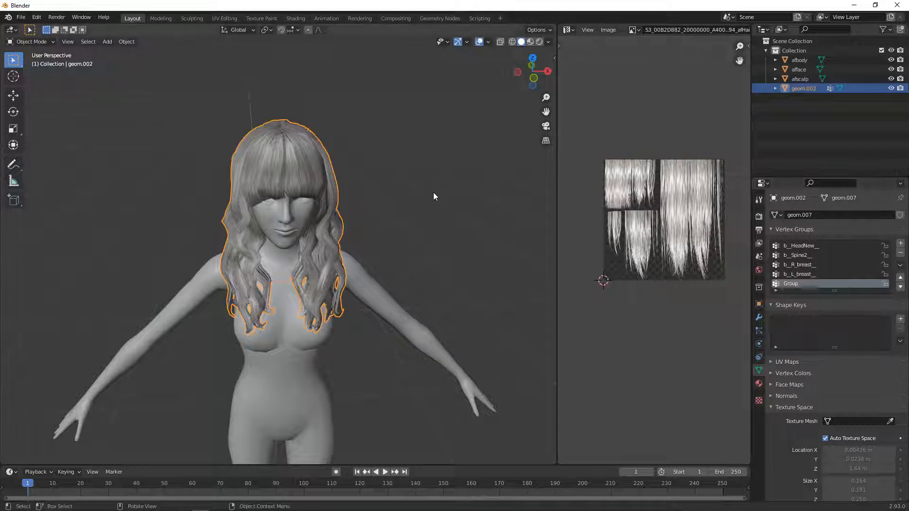
mouse_move(416, 189)
middle_mouse_down()
mouse_move(405, 199)
mouse_move(403, 188)
middle_mouse_up()
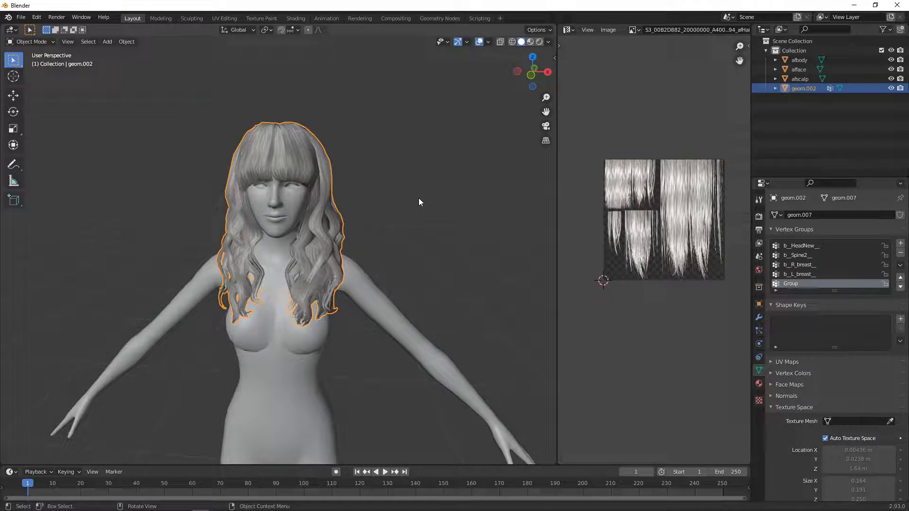
mouse_move(208, 499)
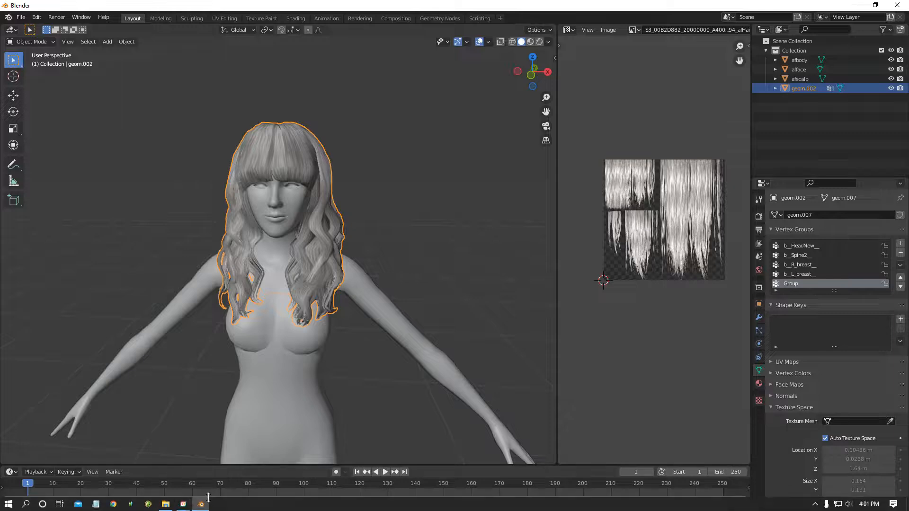
left_click(60, 441)
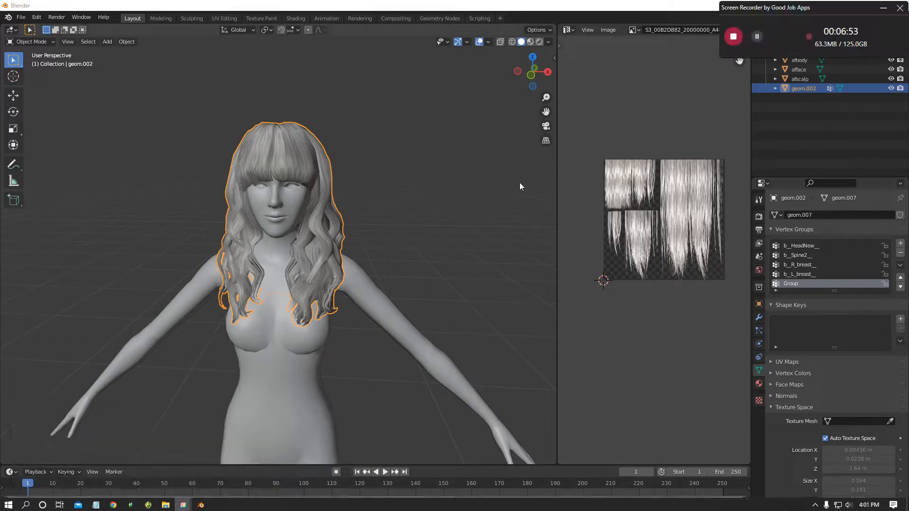